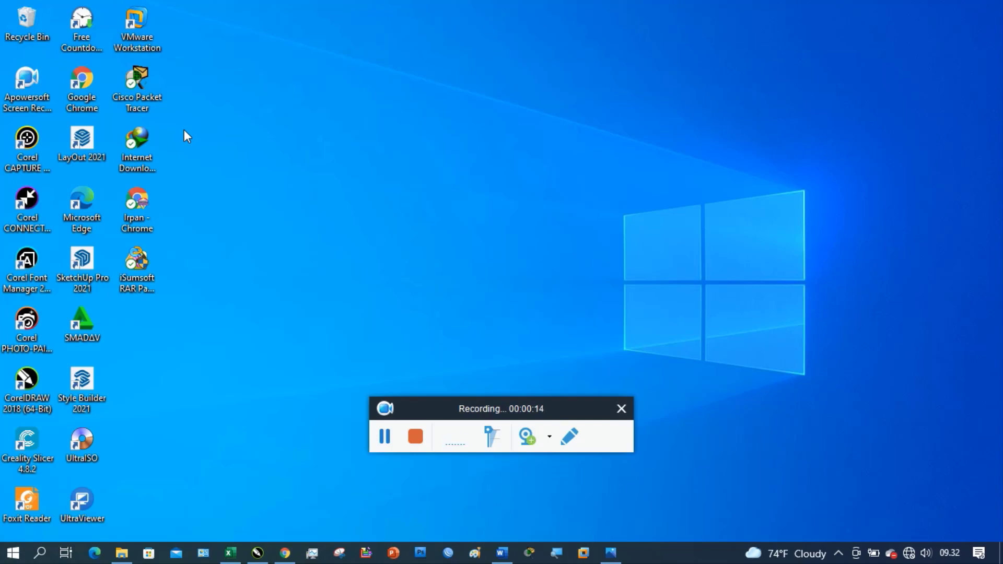
# - Switch to CorelDRAW and add artistic text beside the page's upper left reading "1. Cara memotong gambar/objek"
pyautogui.click(257, 553)
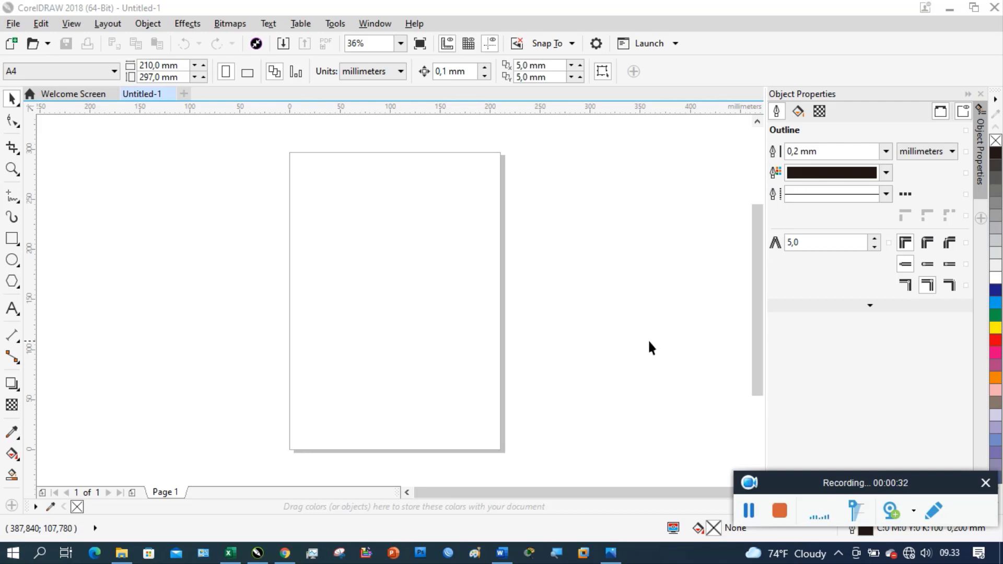
pyautogui.hotkey('ctrl', 't')
pyautogui.click(69, 139)
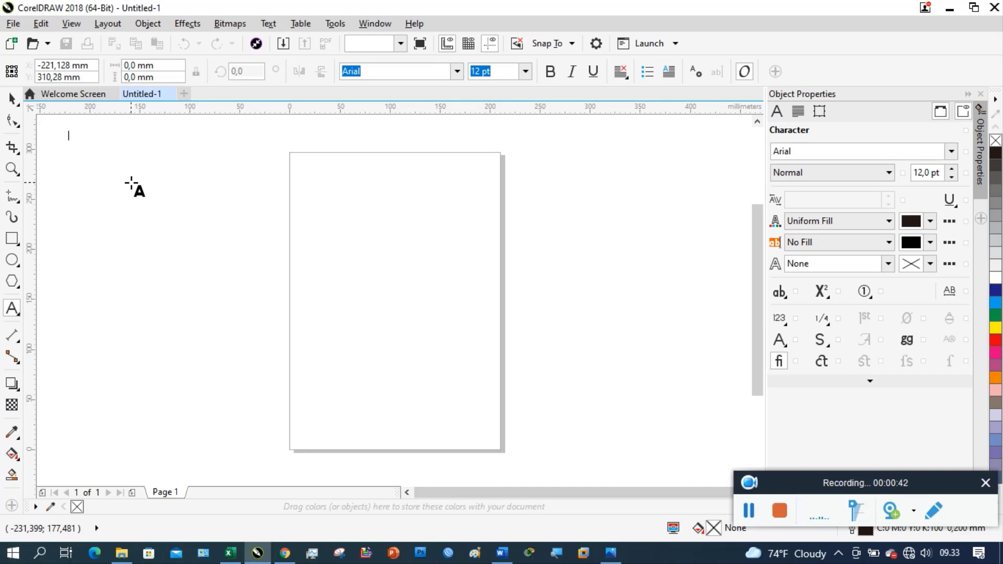
pyautogui.write('1.')
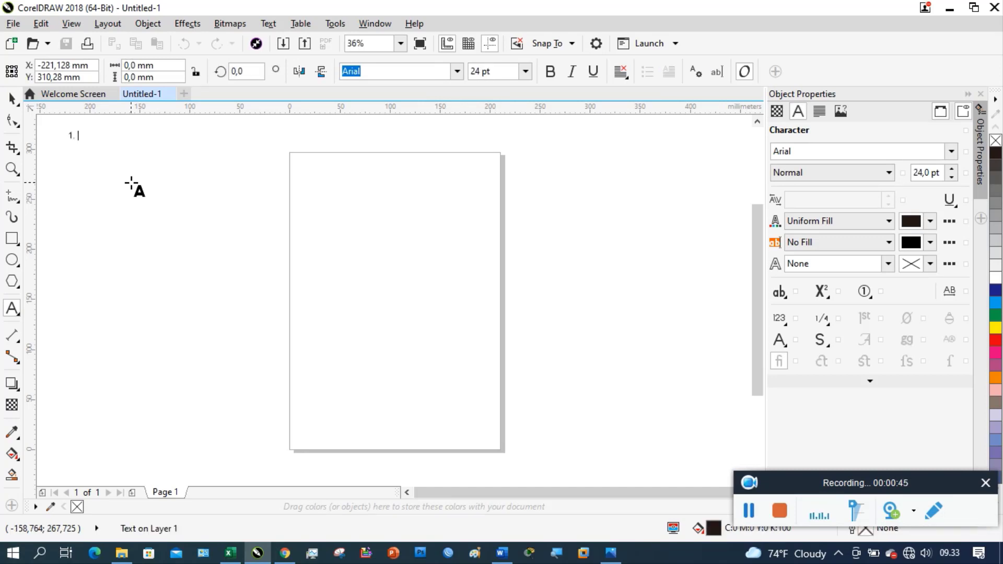
pyautogui.write(' Cara memotong ')
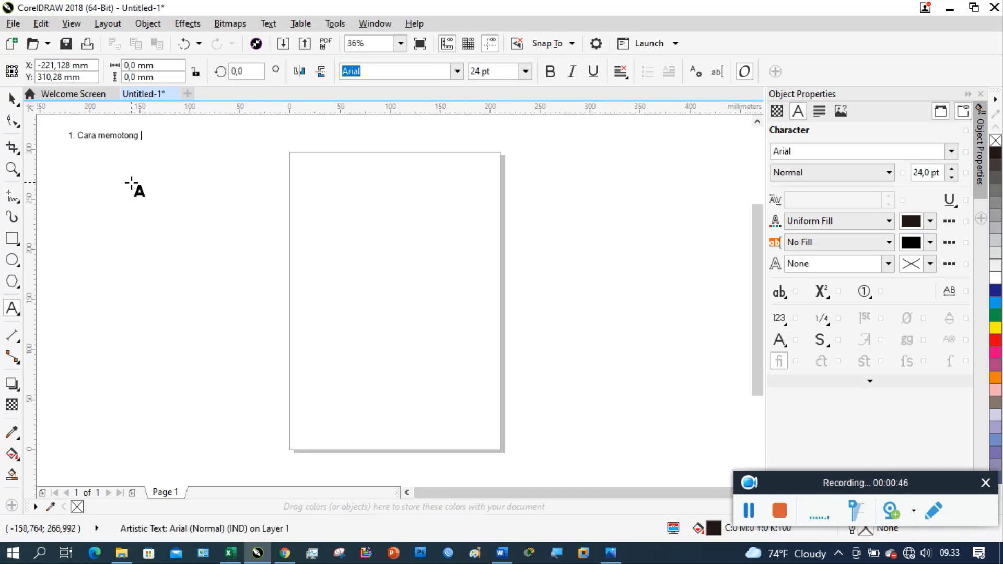
pyautogui.write('gambar/onje')
pyautogui.press('BackSpace')
pyautogui.press('BackSpace')
pyautogui.press('BackSpace')
pyautogui.write('bjek')
# - Add a second line to the text reading "2. Cara membuat garis lengkung pada gambar/objek"
pyautogui.press('Return')
pyautogui.write('2. Cara ')
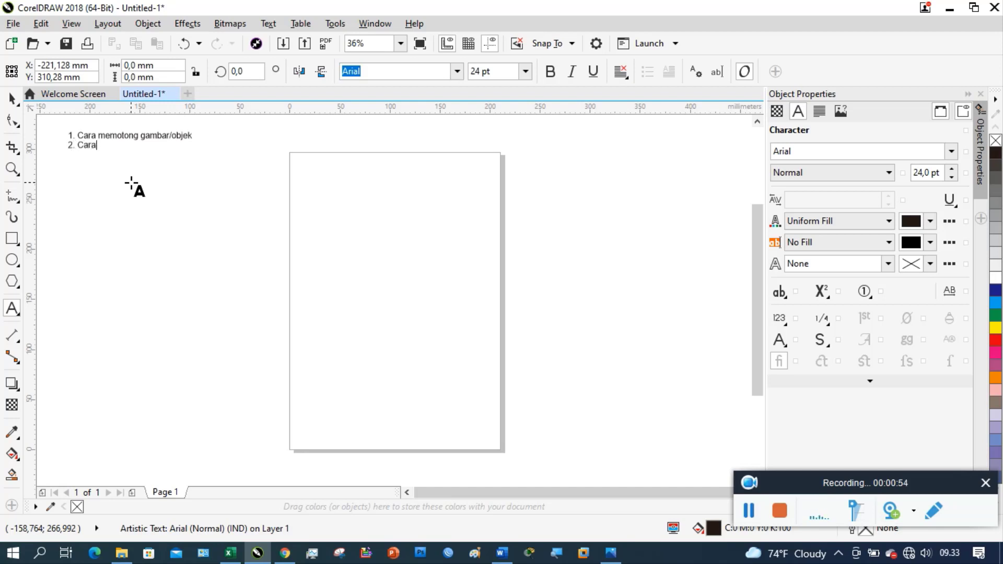
pyautogui.write('membuat garis lengk')
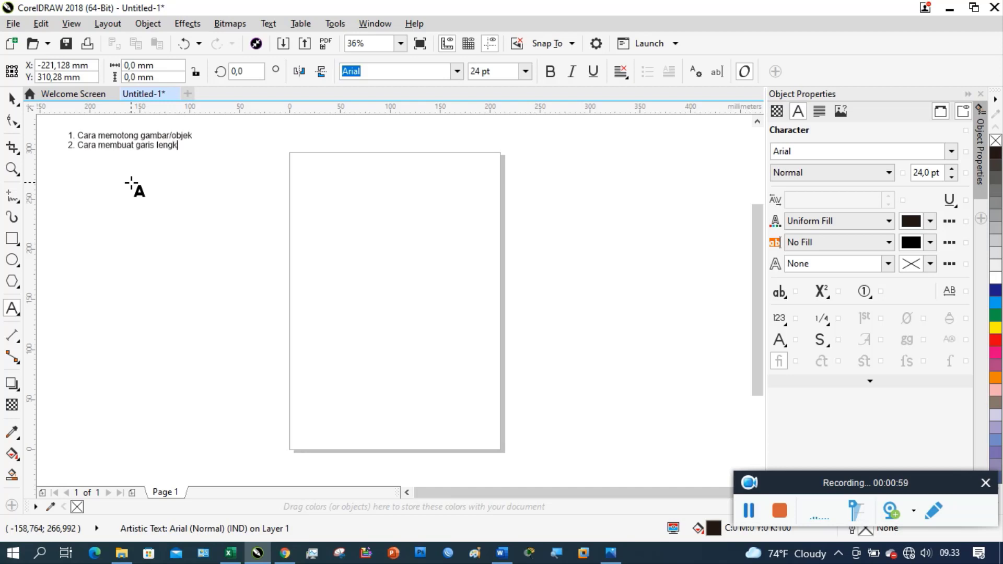
pyautogui.write('ung pada gambar/objek')
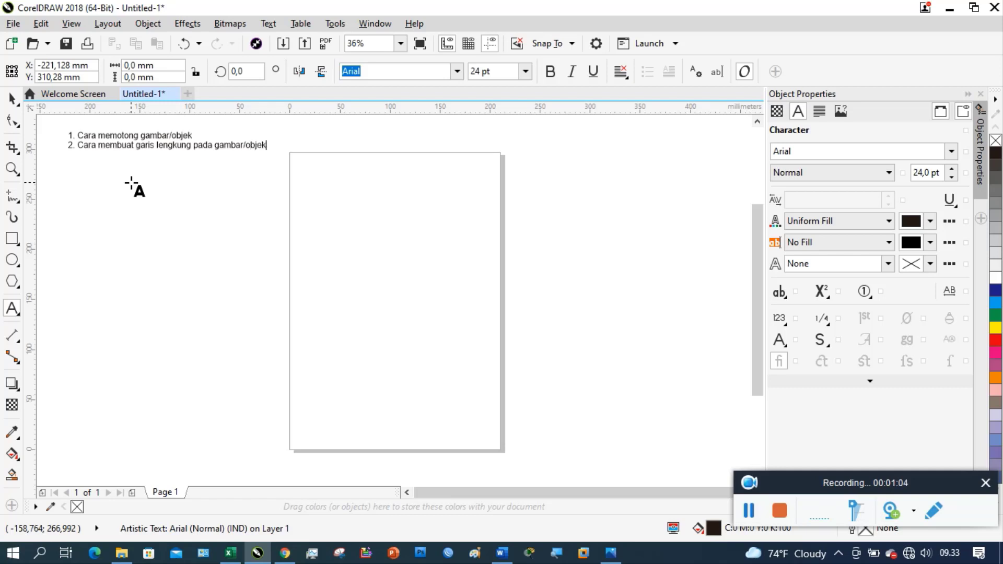
# - Add a third line reading "3. Cara membuat garis border" and finish with the text deselected
pyautogui.press('Return')
pyautogui.write('Cara membuat garis border')
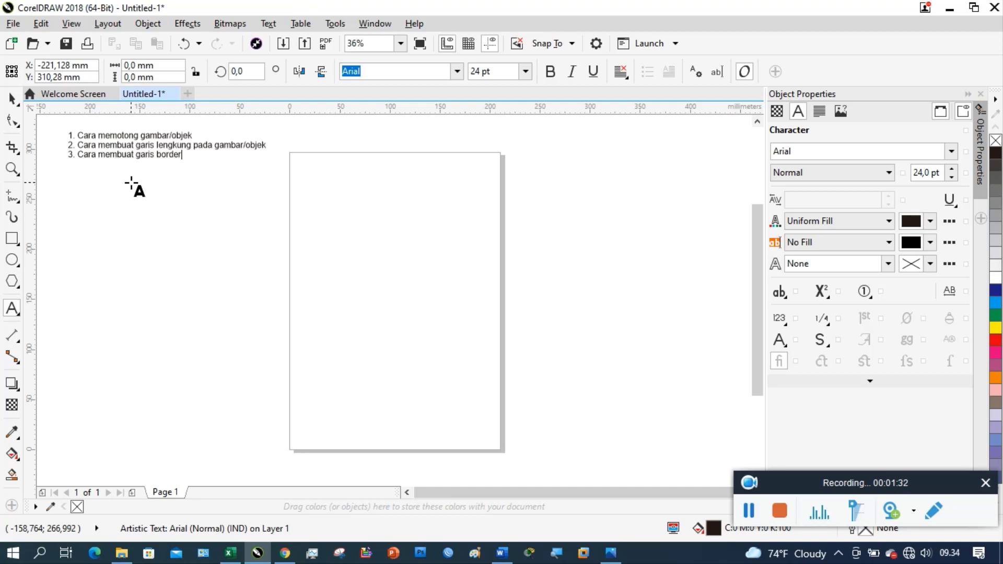
pyautogui.click(11, 98)
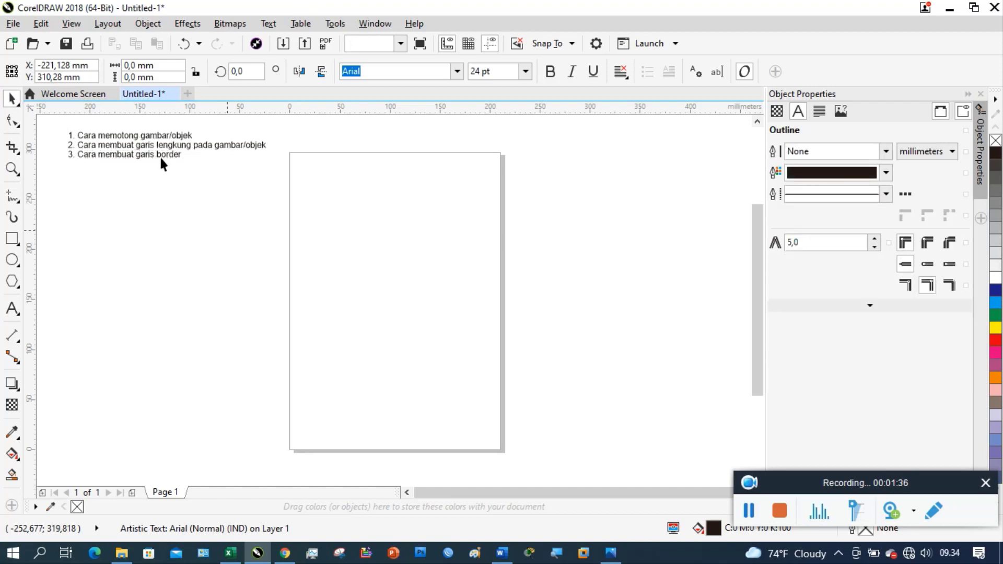
pyautogui.click(160, 158)
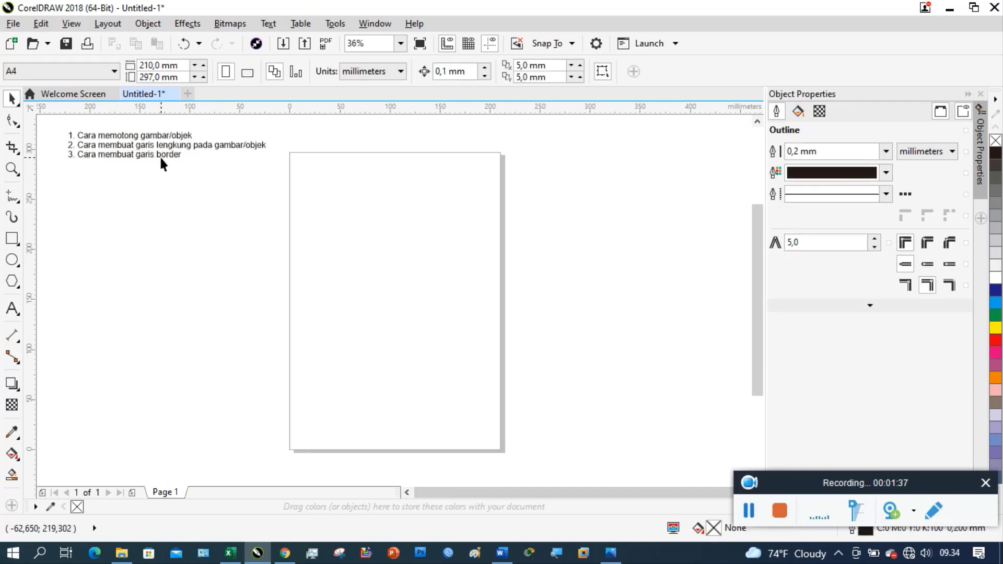
# - Draw a square about 155.5 mm wide and move it to the upper part of the page
pyautogui.click(11, 240)
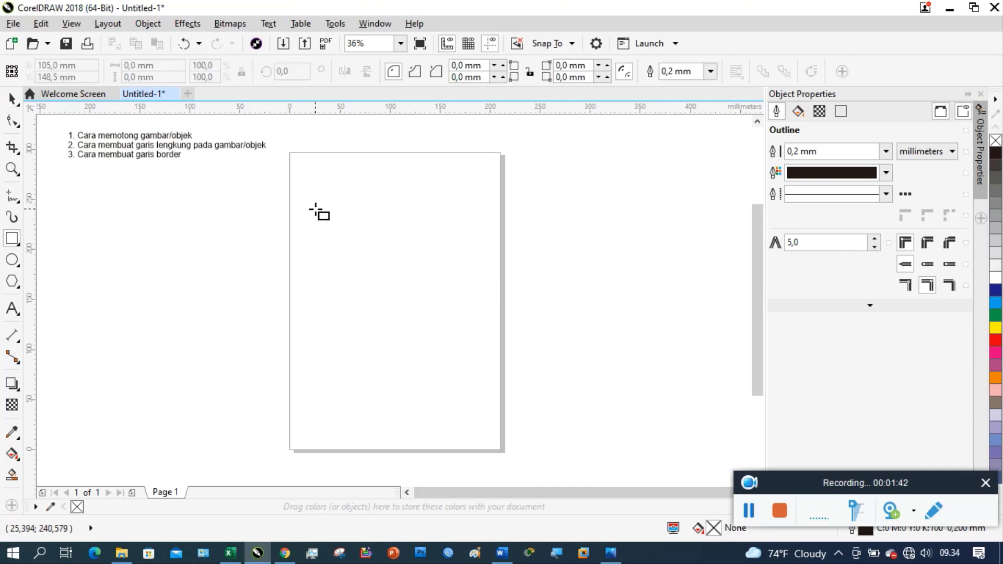
pyautogui.moveTo(316, 209); pyautogui.dragTo(469, 346)
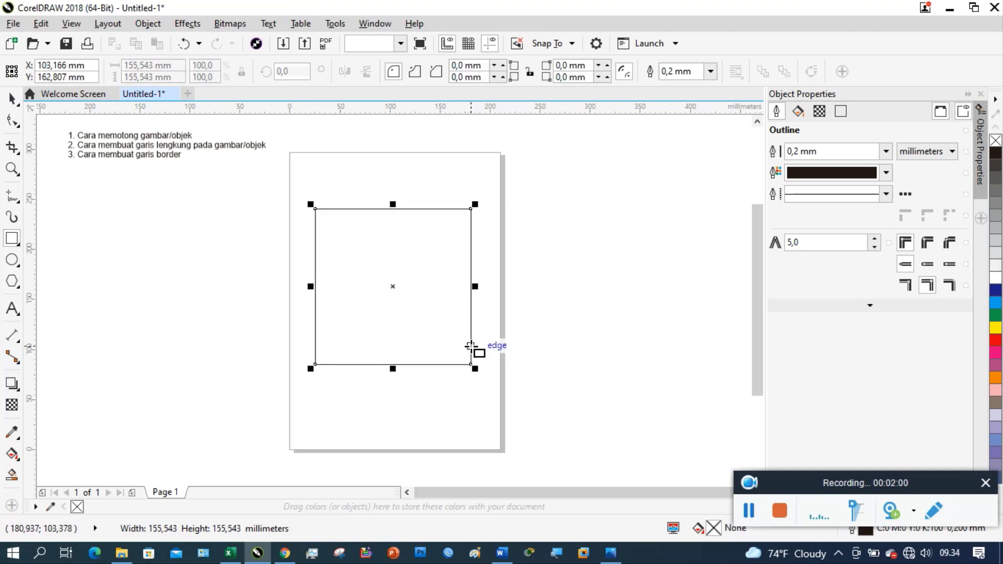
pyautogui.press('space')
pyautogui.moveTo(393, 282); pyautogui.dragTo(395, 239)
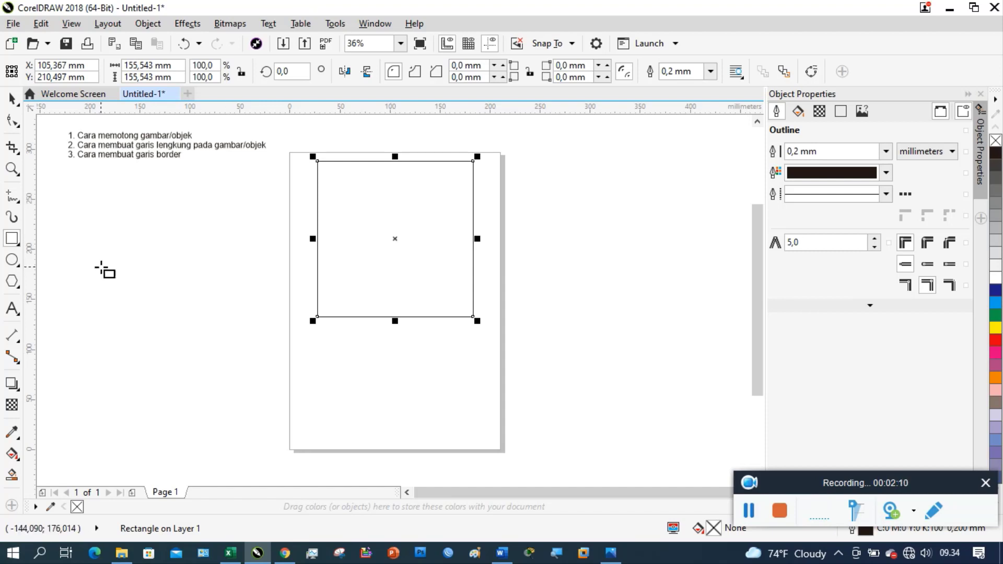
# - Draw a circle centred on the midpoint of the square's bottom edge, enlarged to the square's full width of about 155.5 mm
pyautogui.click(12, 260)
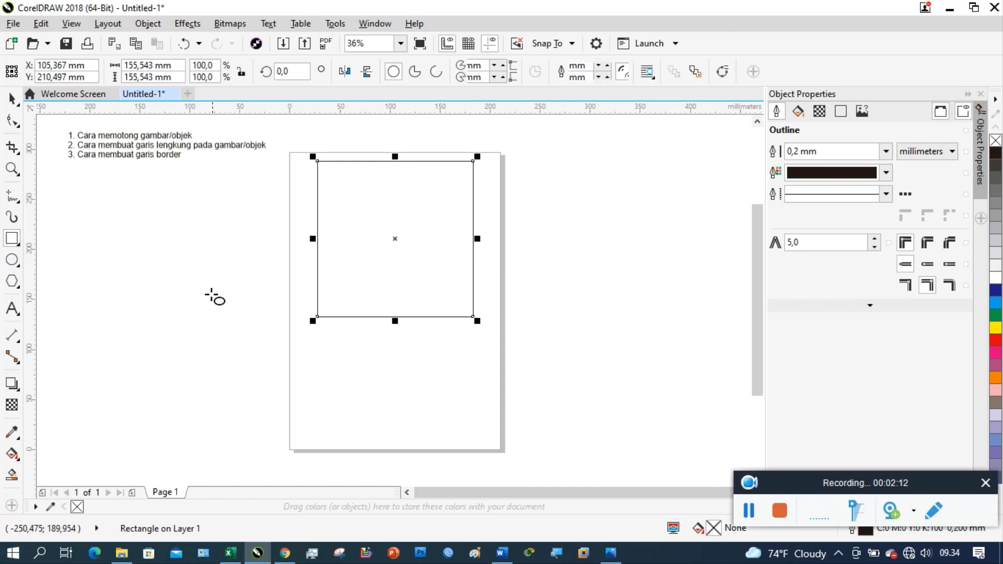
pyautogui.moveTo(208, 266); pyautogui.dragTo(332, 378)
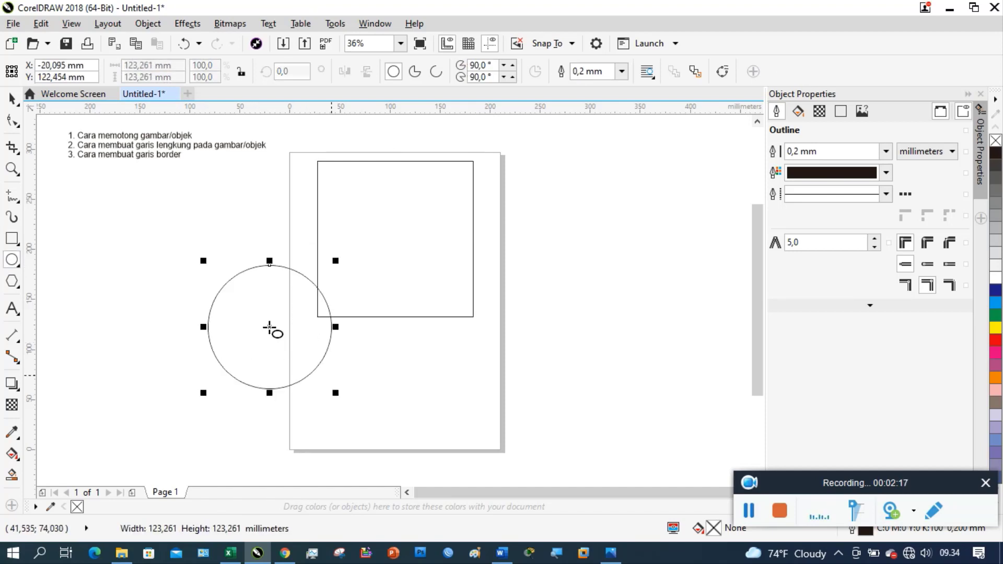
pyautogui.click(12, 98)
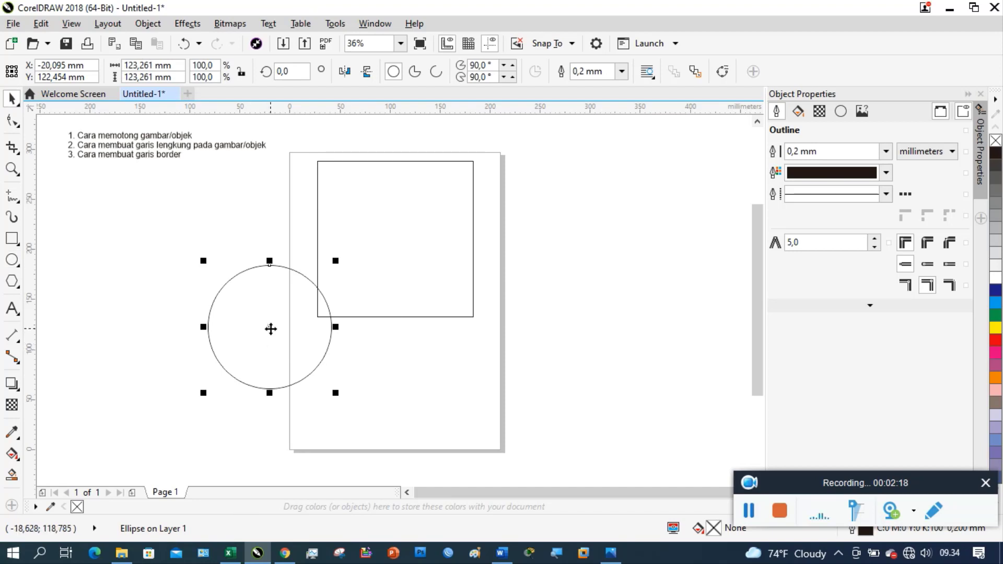
pyautogui.moveTo(269, 327); pyautogui.dragTo(395, 318)
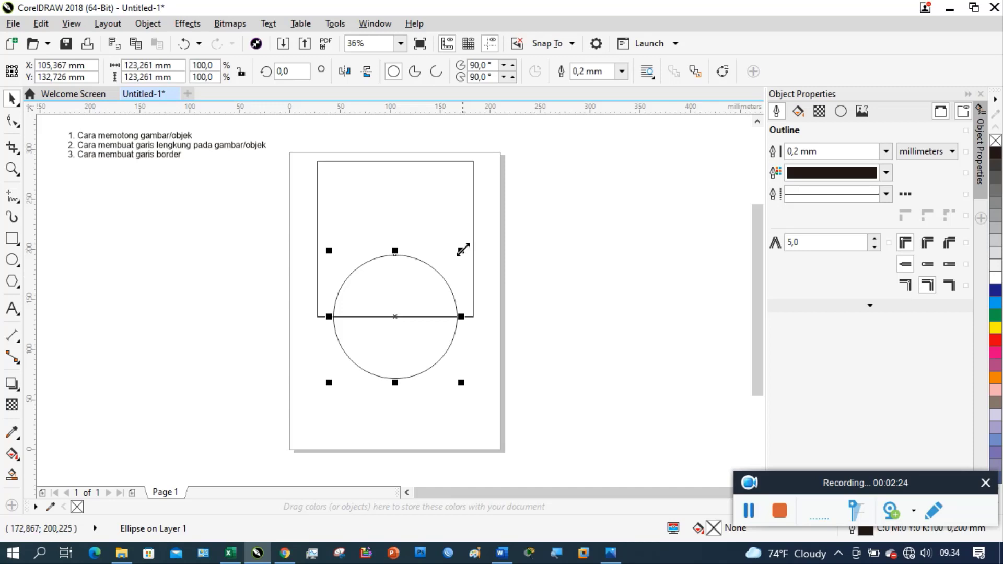
pyautogui.moveTo(461, 253); pyautogui.dragTo(477, 159)
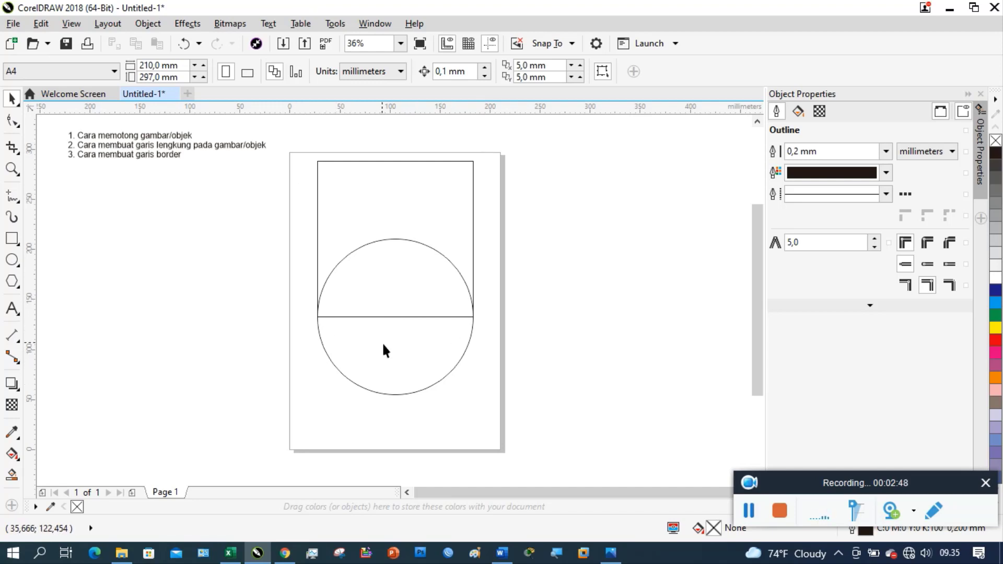
# - Select the square and circle together, try Back minus front on them, and undo it
pyautogui.moveTo(290, 147); pyautogui.dragTo(517, 434)
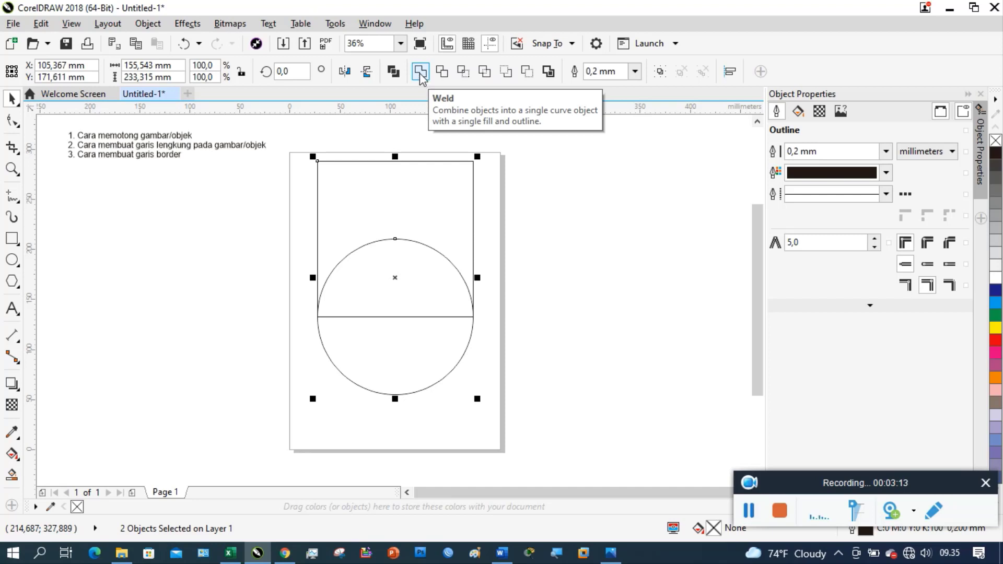
pyautogui.click(527, 72)
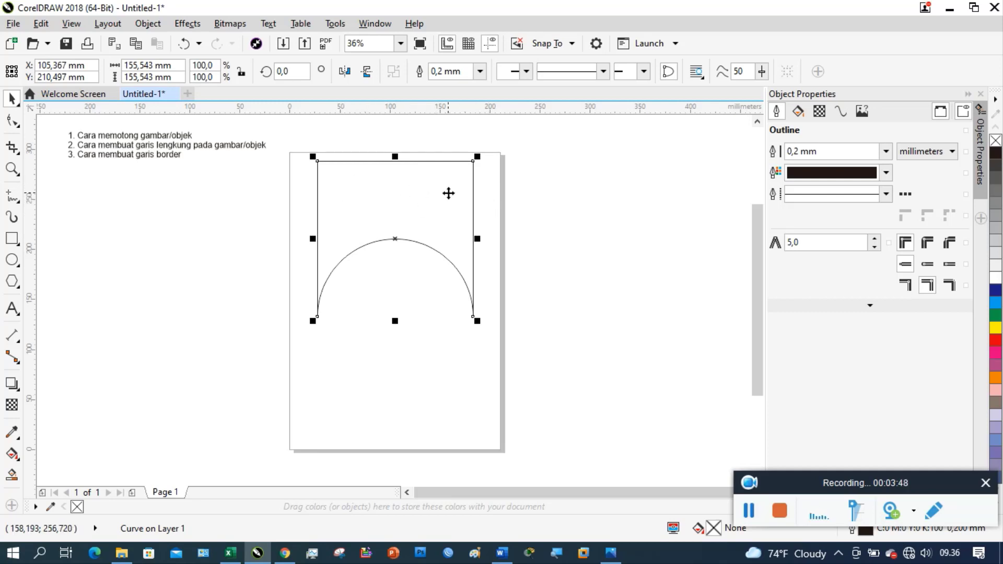
pyautogui.click(184, 46)
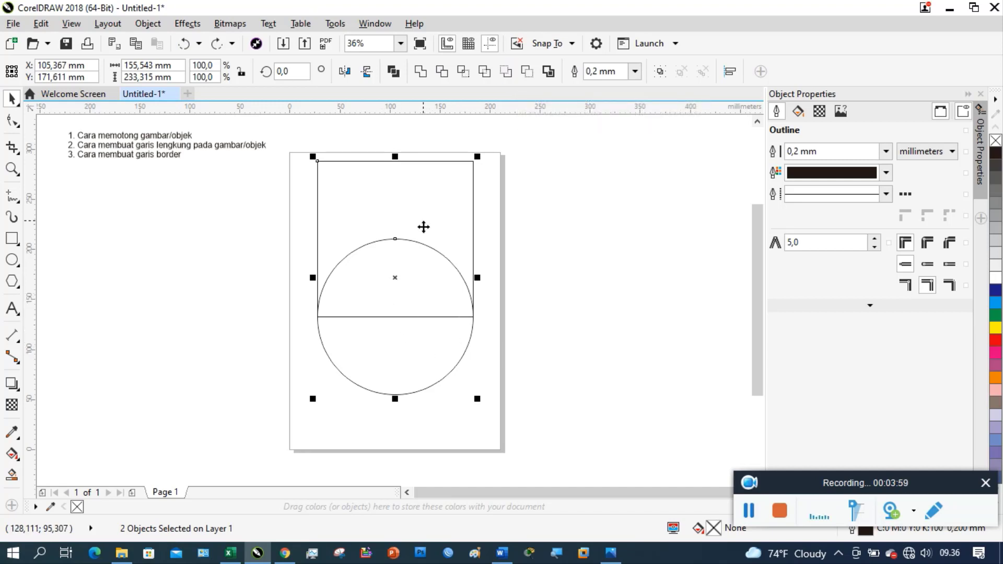
# - Try Front minus back on the square and circle, undo it, and clear the selection
pyautogui.click(506, 72)
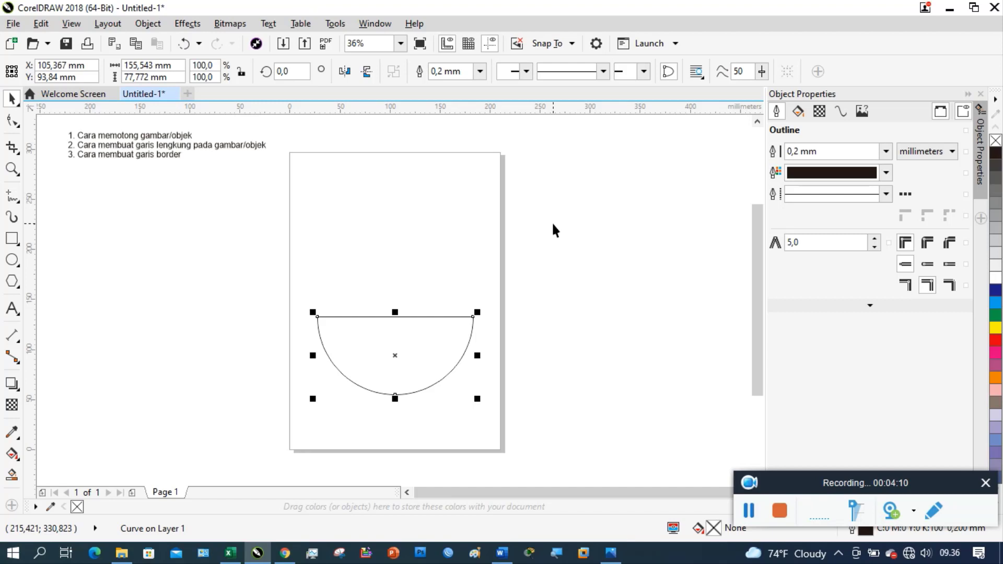
pyautogui.click(184, 44)
pyautogui.click(575, 258)
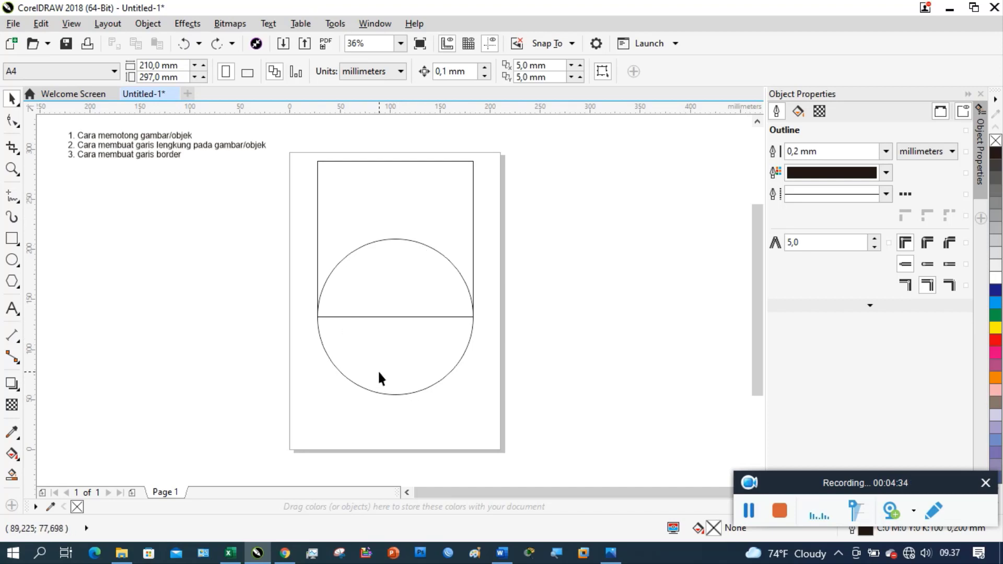
# - Reselect the square and circle and compare Back minus front with Front minus back, undoing each operation
pyautogui.moveTo(298, 152)
pyautogui.mouseDown()
pyautogui.moveTo(477, 369)
pyautogui.moveTo(503, 441)
pyautogui.mouseUp()
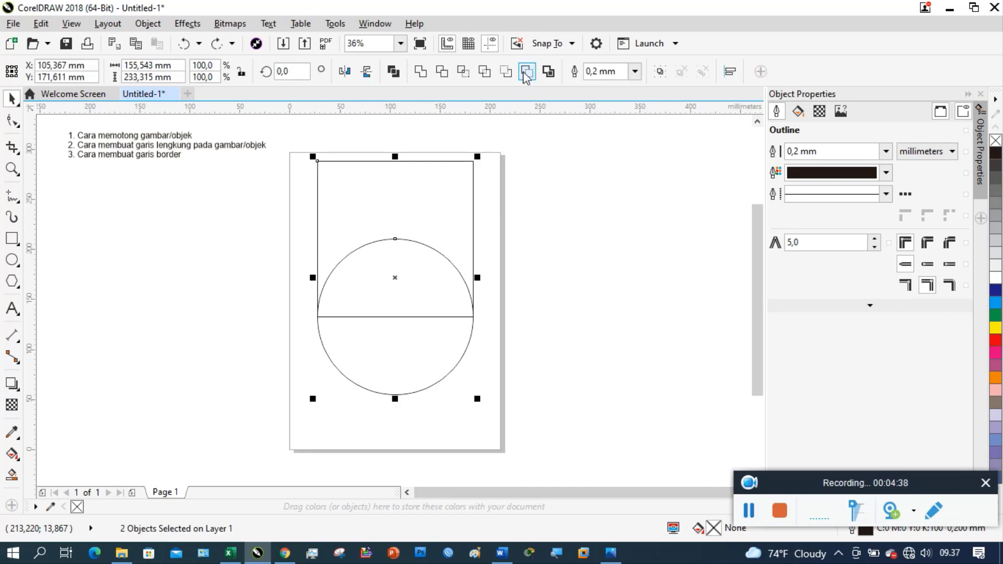
pyautogui.click(526, 75)
pyautogui.click(184, 44)
pyautogui.click(506, 76)
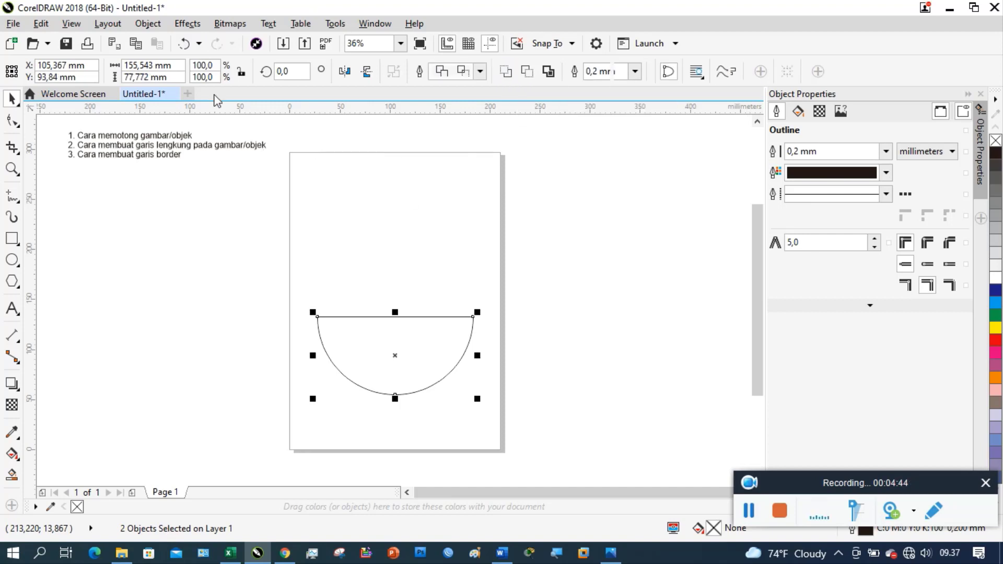
pyautogui.click(183, 44)
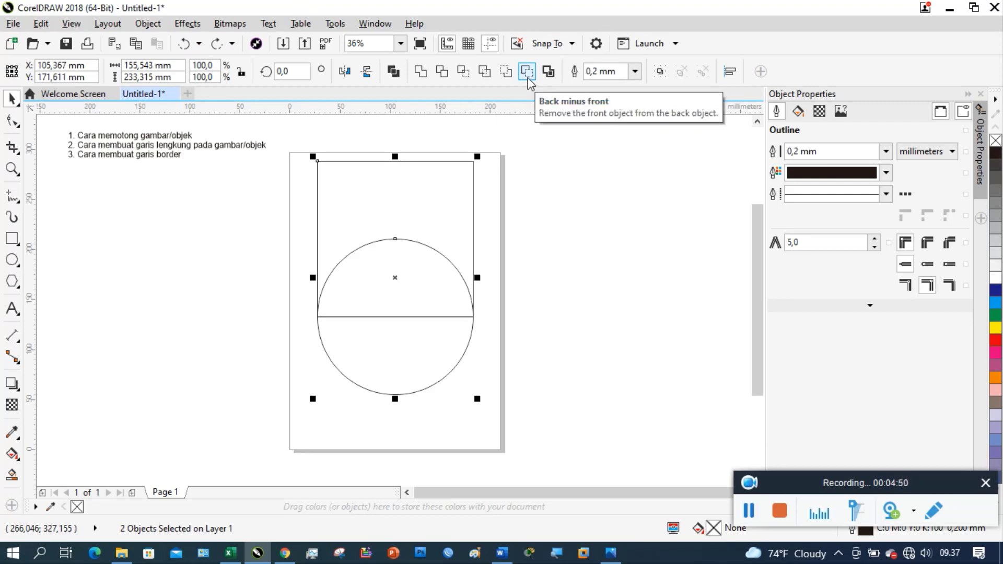
# - Try Simplify on the overlapping square and circle, and undo it
pyautogui.click(483, 73)
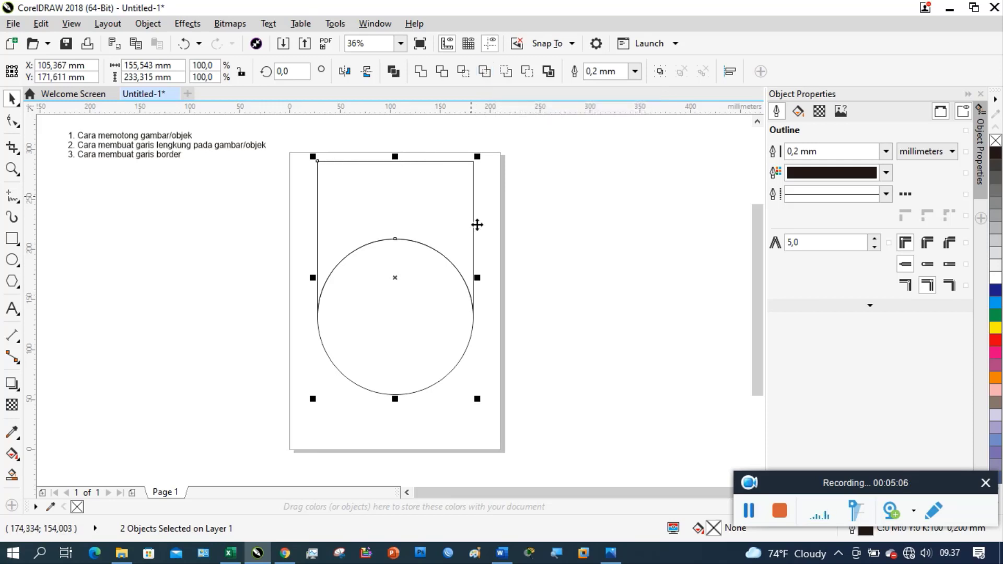
pyautogui.click(185, 46)
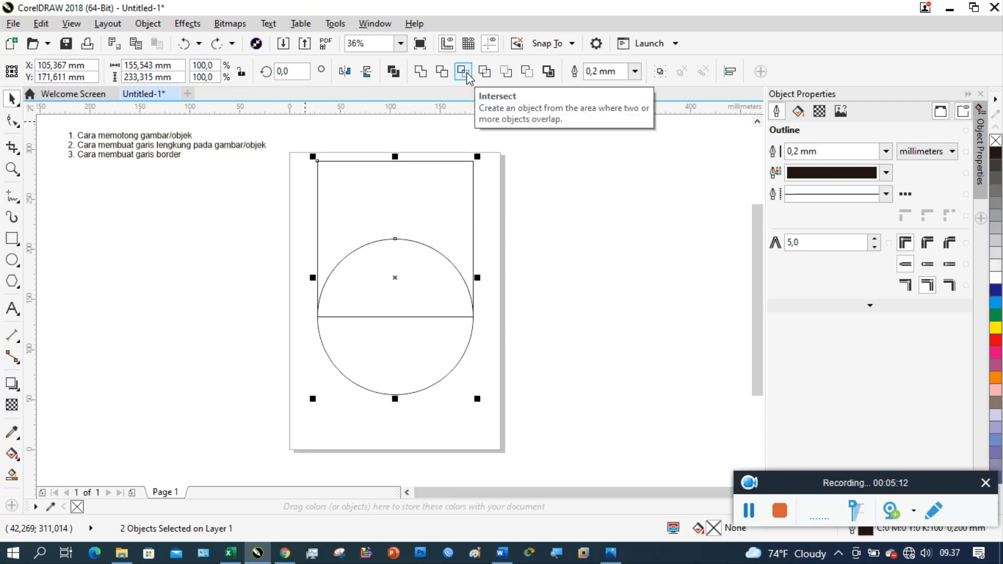
# - Try Intersect on the square and circle, move the overlap shape out beside the page, and undo both changes
pyautogui.click(463, 72)
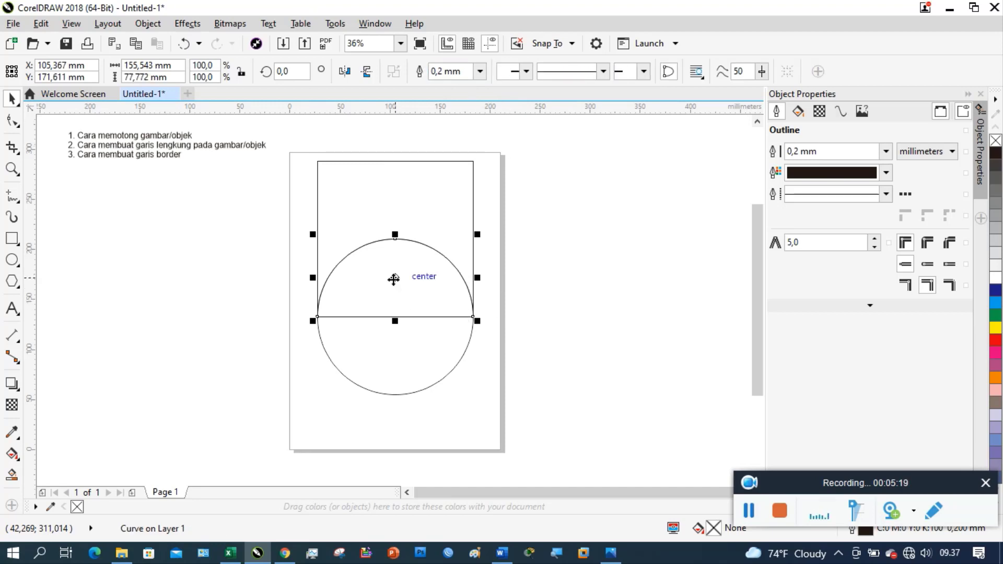
pyautogui.moveTo(395, 281); pyautogui.dragTo(182, 279)
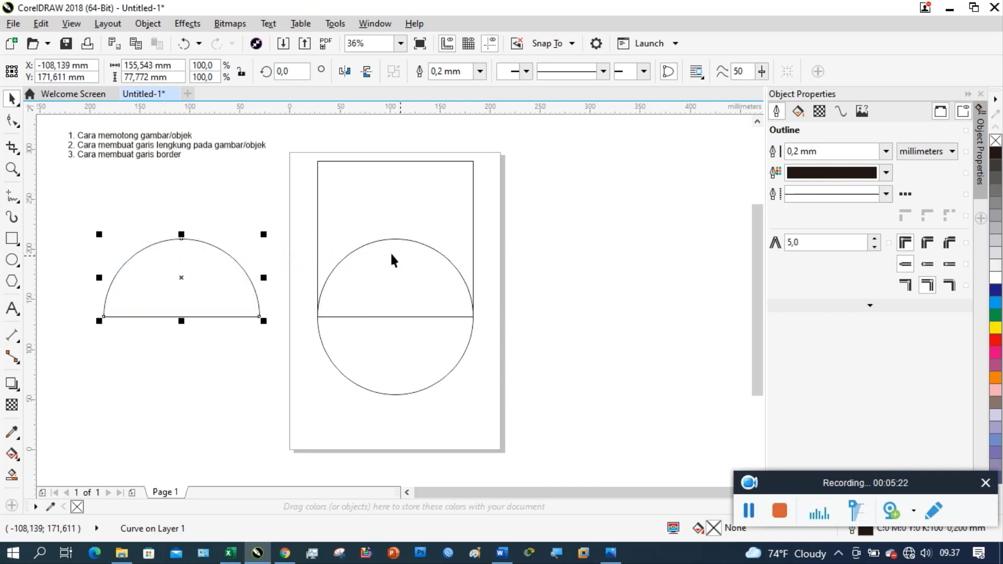
pyautogui.click(410, 269)
pyautogui.click(394, 316)
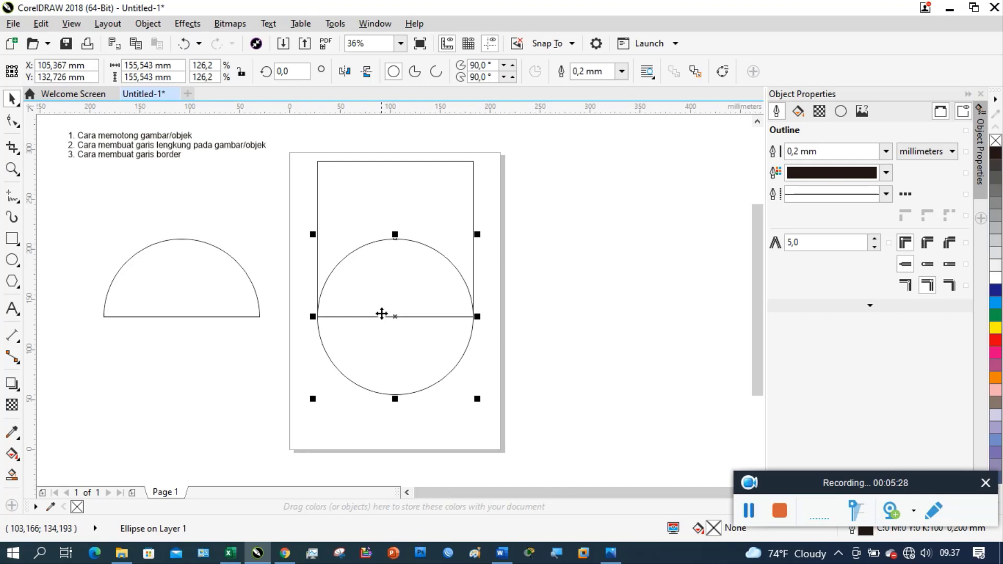
pyautogui.click(184, 44)
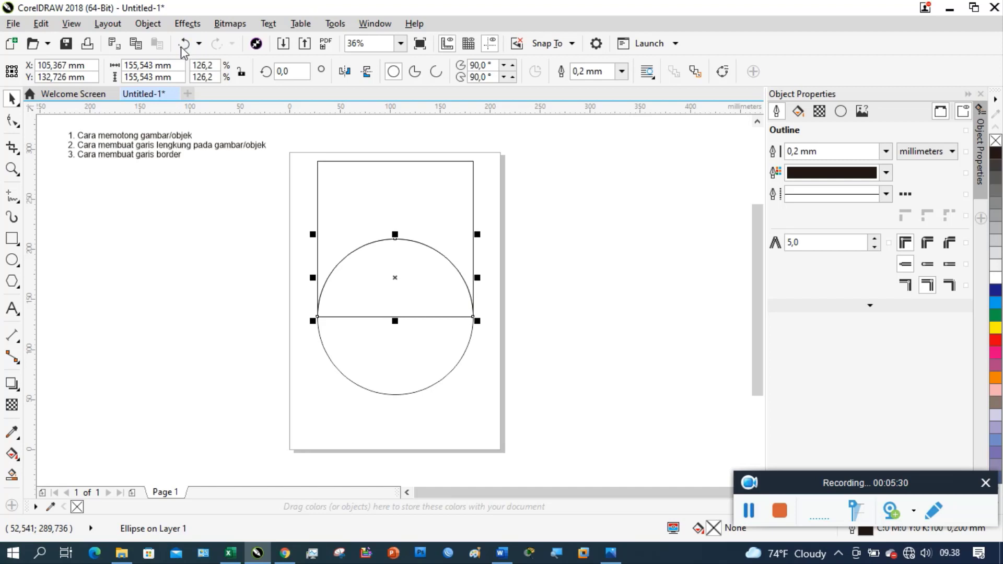
pyautogui.click(183, 44)
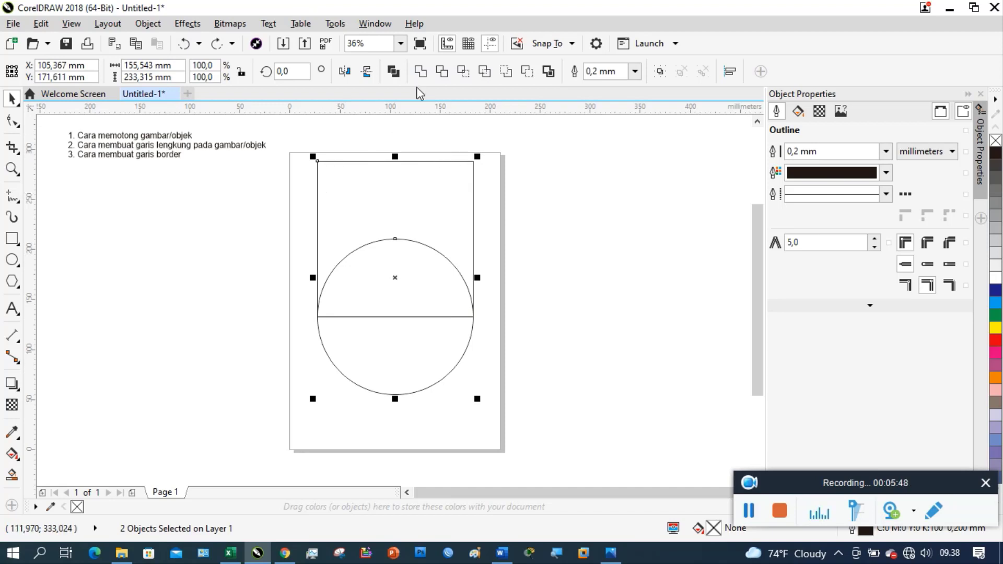
# - Try Weld on the square and circle to merge them into one outline, and undo it
pyautogui.click(420, 73)
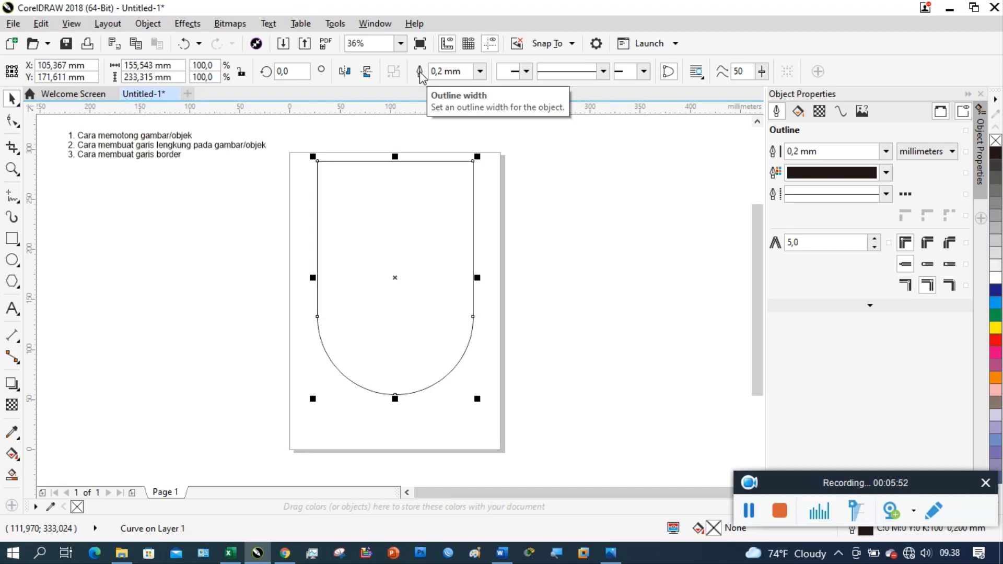
pyautogui.click(184, 43)
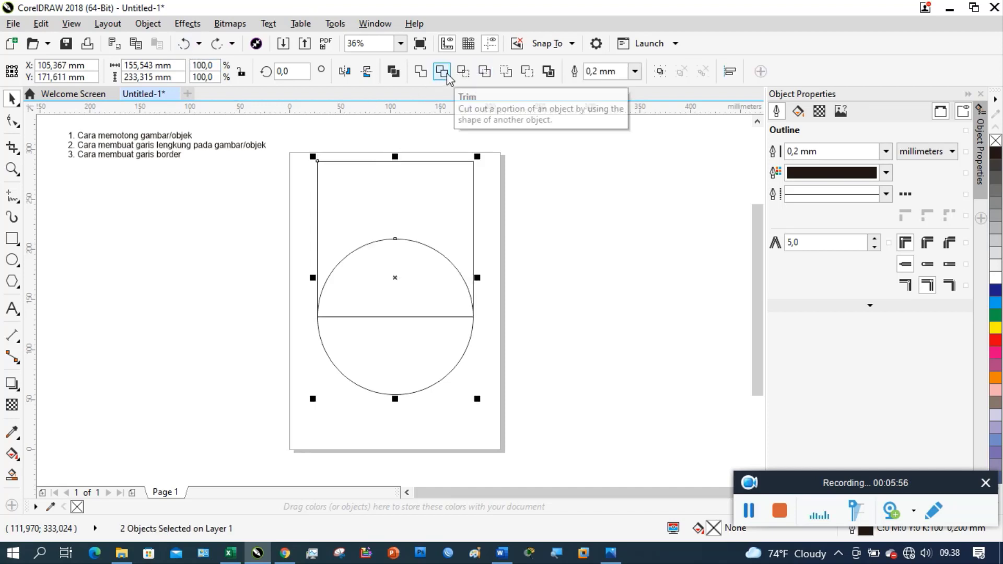
# - Trim the square with the overlapping circle, move the trimmed shape out beside the page, and undo that move
pyautogui.click(447, 74)
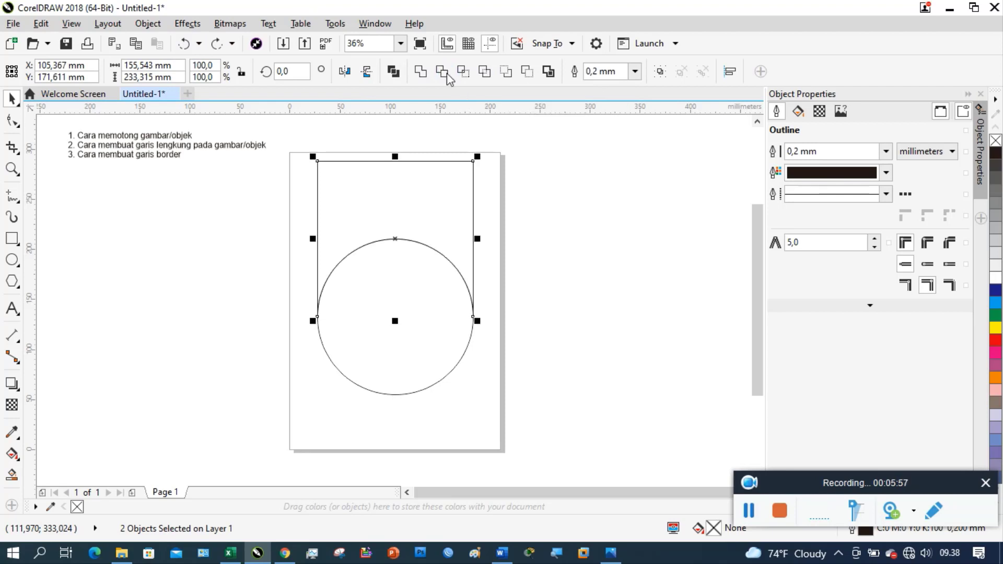
pyautogui.click(392, 238)
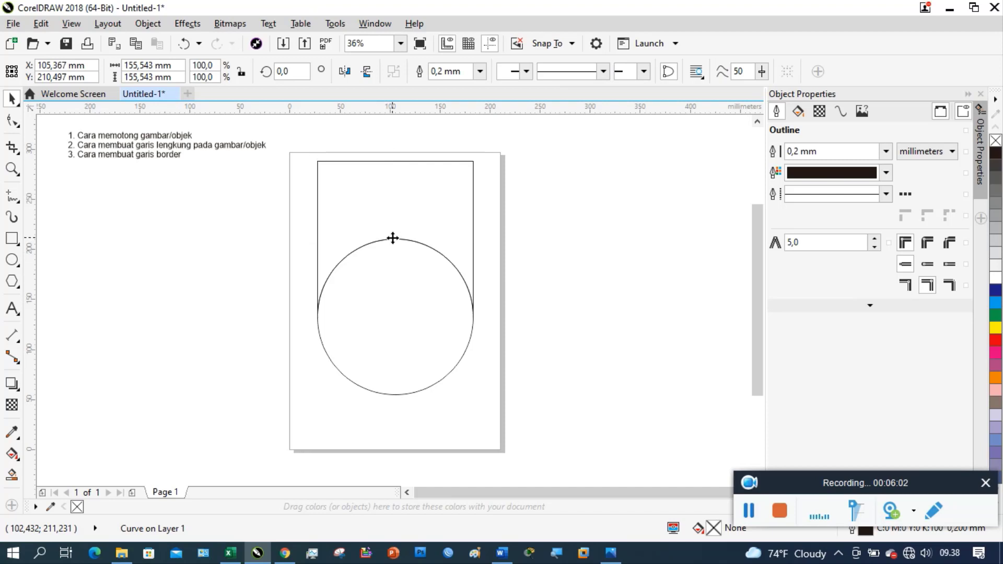
pyautogui.moveTo(393, 239); pyautogui.dragTo(180, 251)
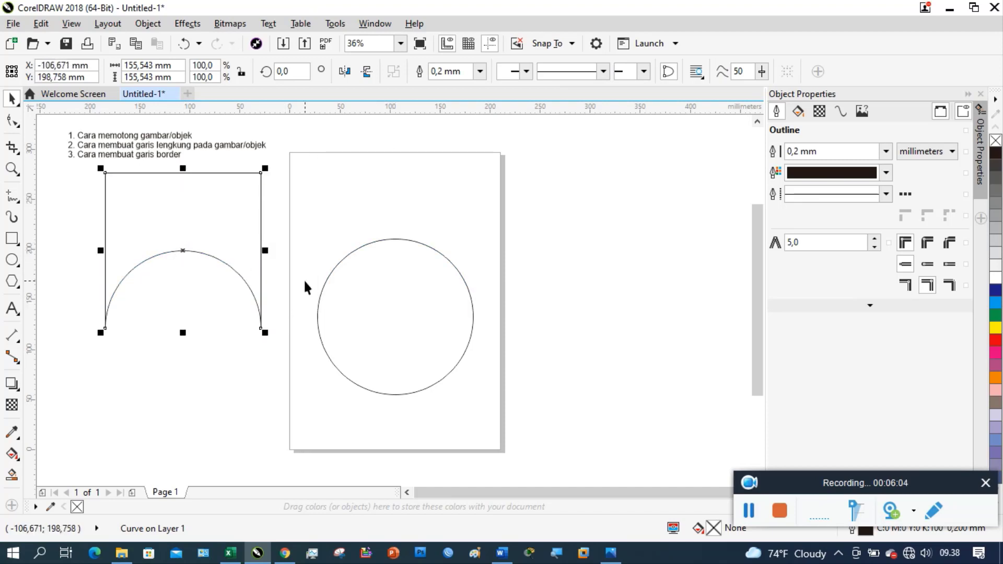
pyautogui.click(400, 291)
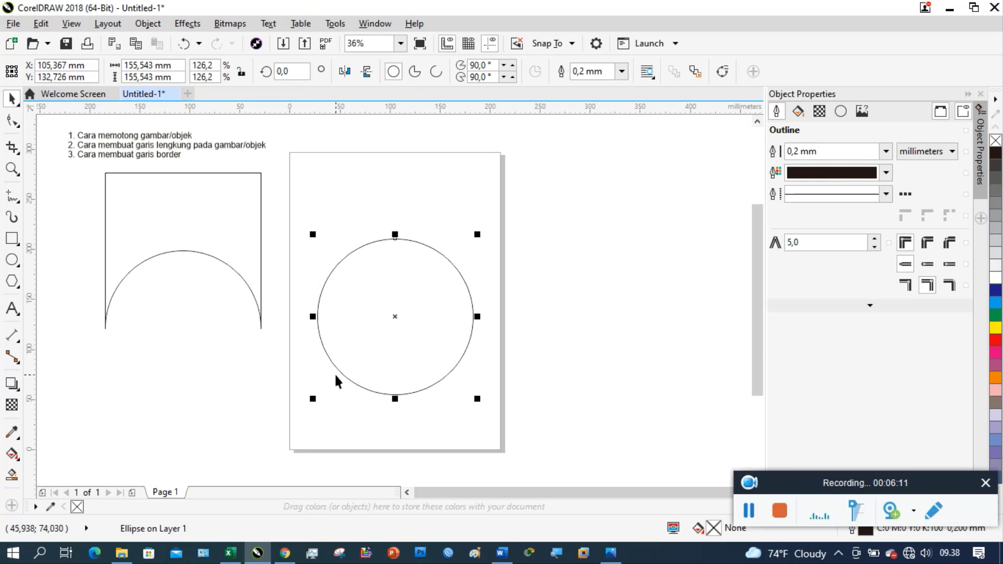
pyautogui.click(184, 44)
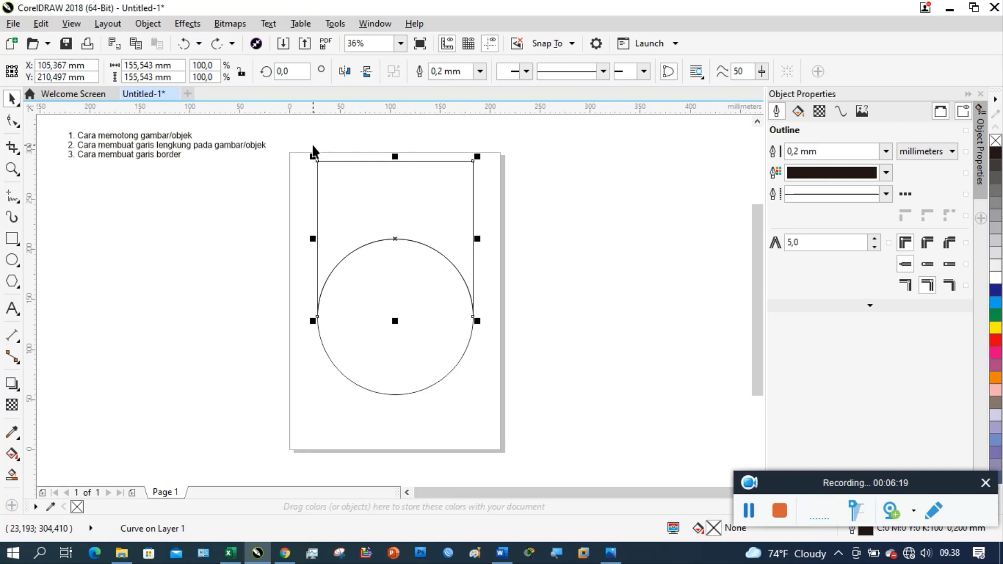
pyautogui.click(302, 138)
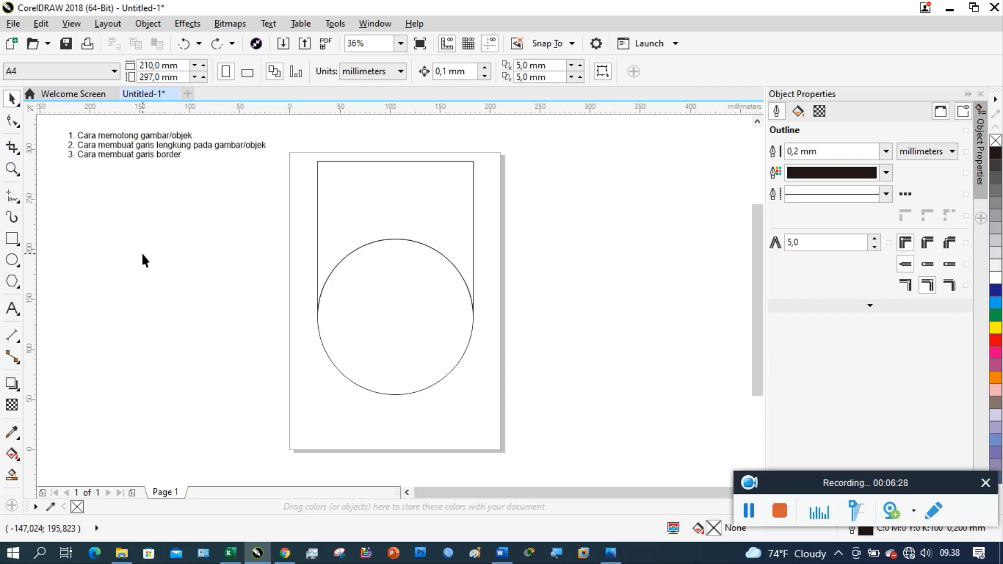
# - Try the Crop tool with a crop area of about 211 by 45 mm around the topic list, and undo the crop
pyautogui.click(12, 148)
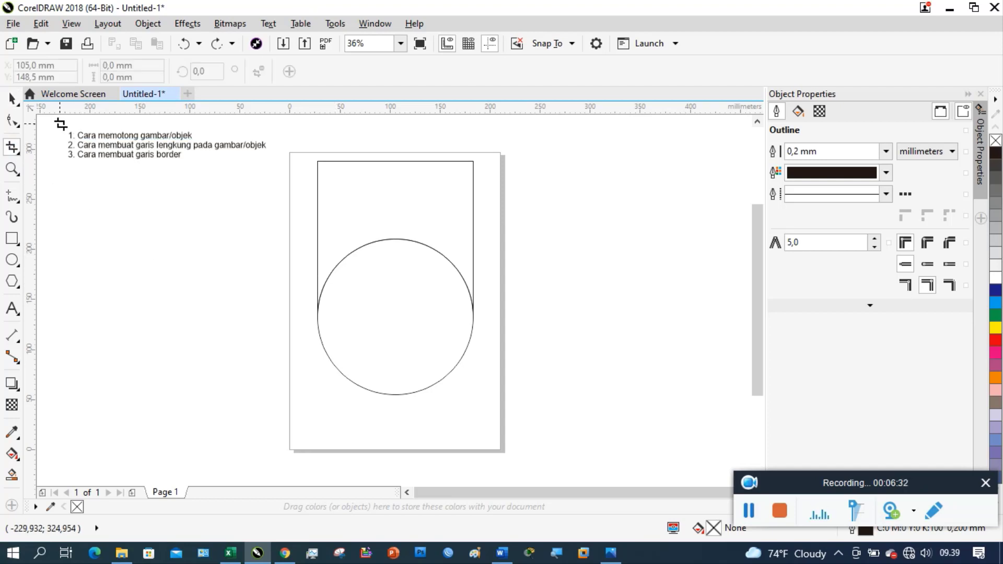
pyautogui.moveTo(61, 125); pyautogui.dragTo(270, 170)
pyautogui.moveTo(271, 169); pyautogui.dragTo(270, 169)
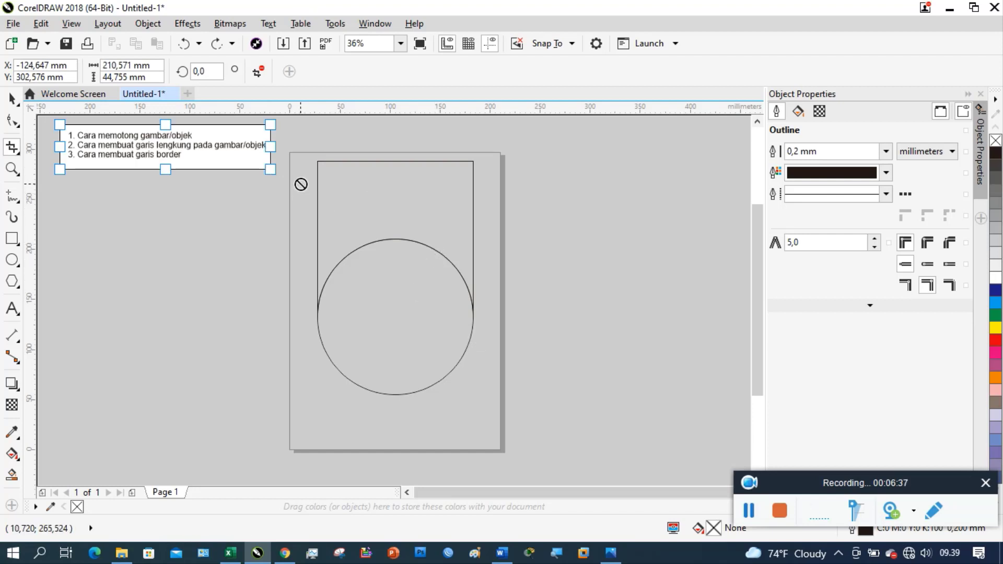
pyautogui.press('Return')
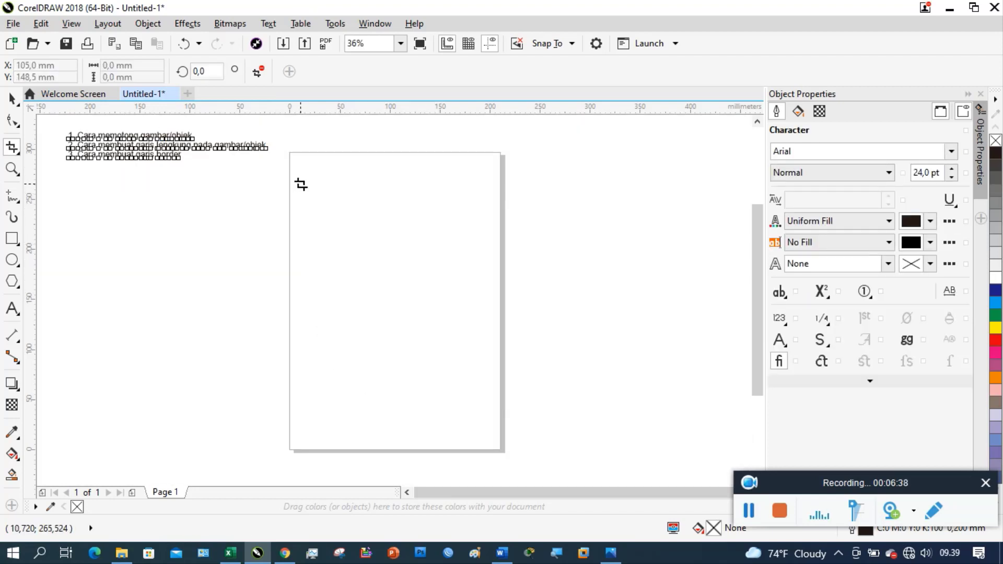
pyautogui.click(184, 44)
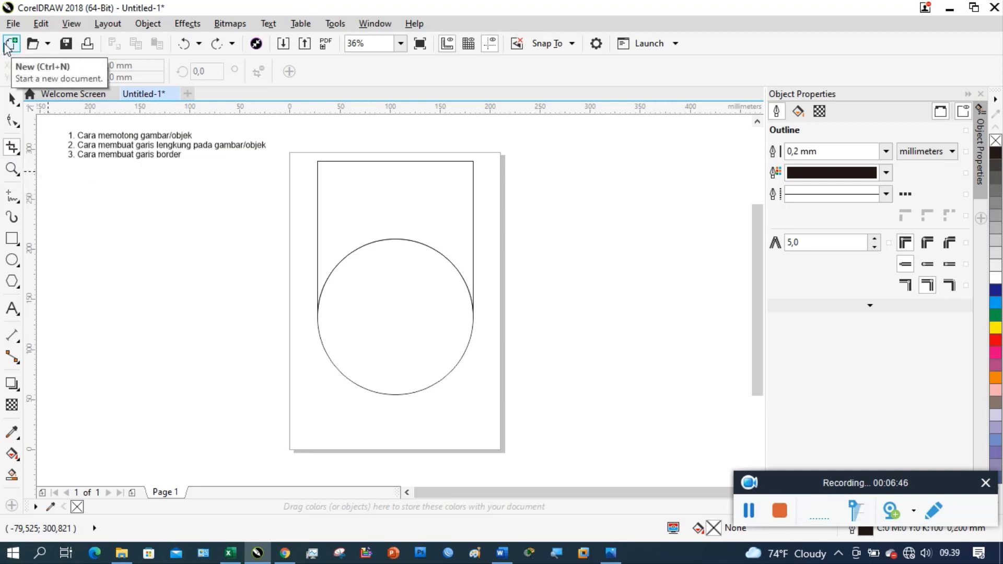
# - Delete the circle from below the trimmed square, and undo both the deletion and the Trim
pyautogui.click(11, 102)
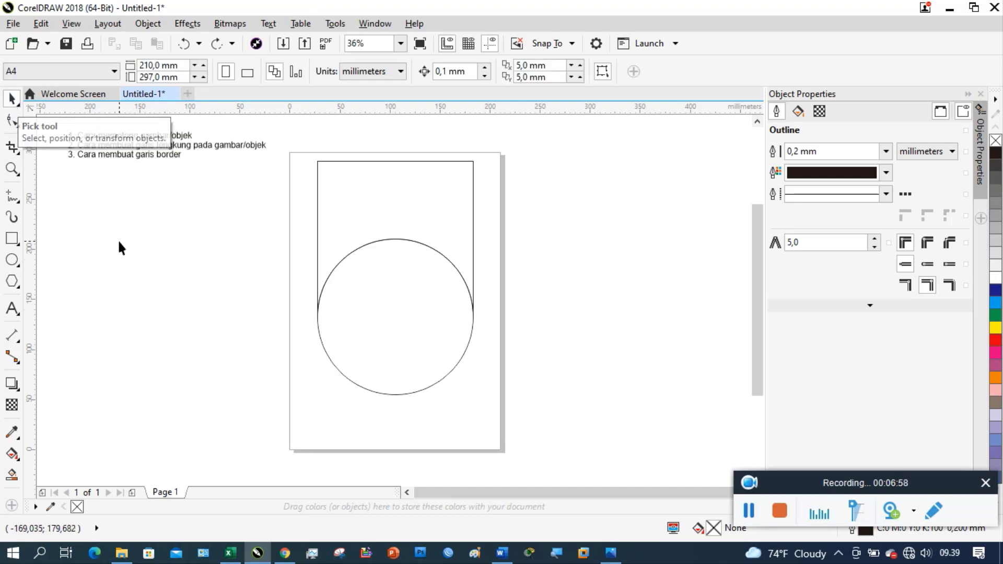
pyautogui.moveTo(302, 153); pyautogui.dragTo(497, 410)
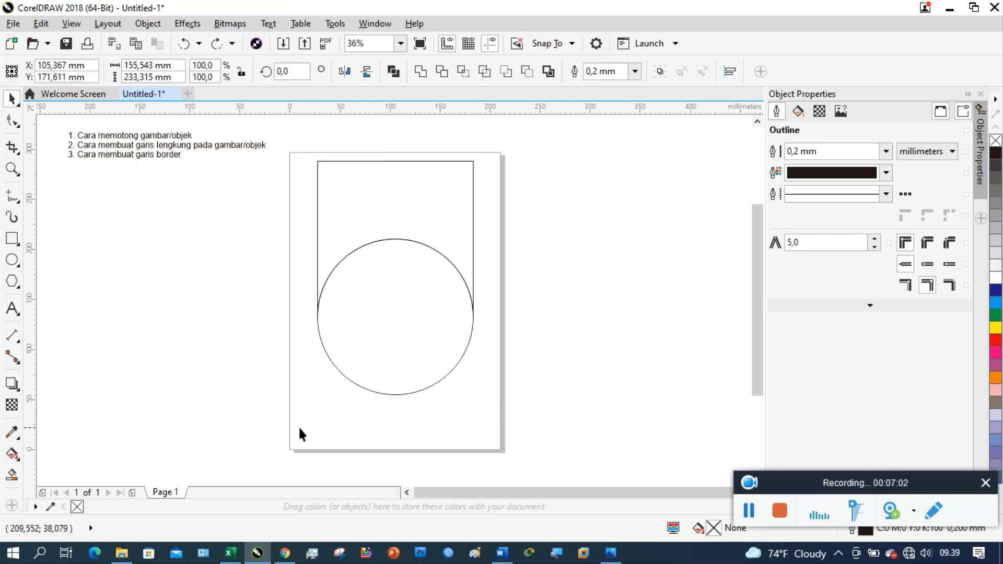
pyautogui.moveTo(299, 425); pyautogui.dragTo(510, 215)
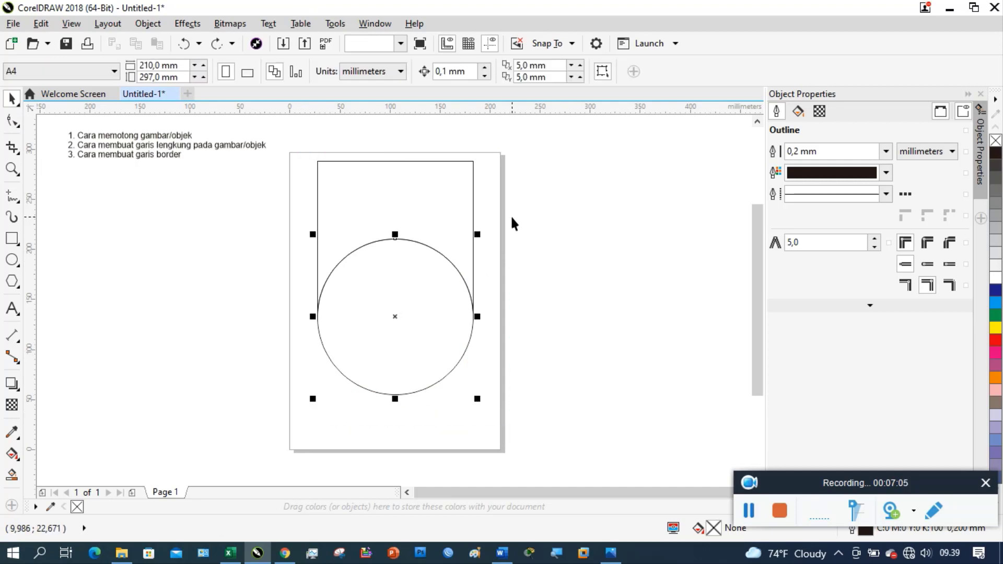
pyautogui.press('Delete')
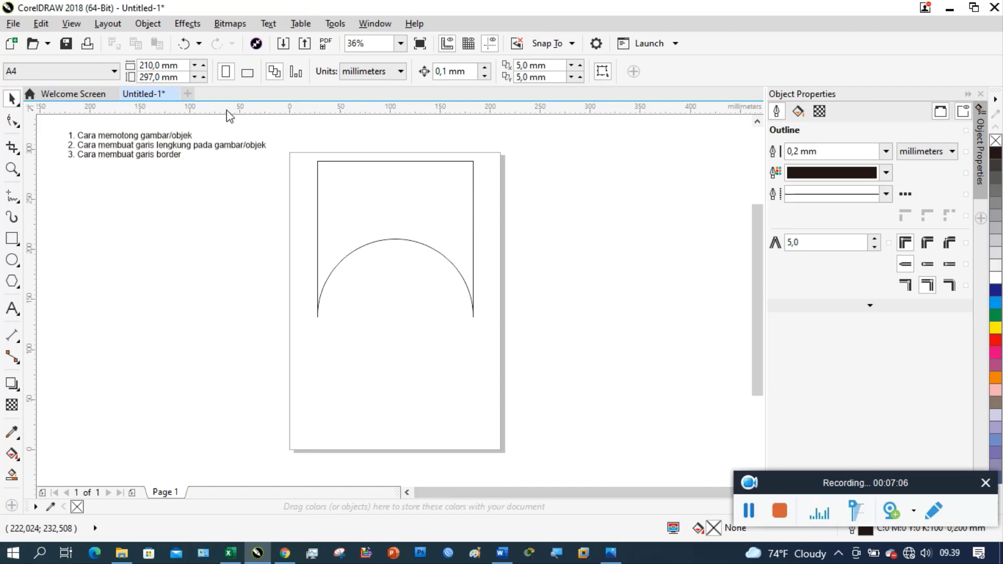
pyautogui.click(185, 43)
pyautogui.click(185, 44)
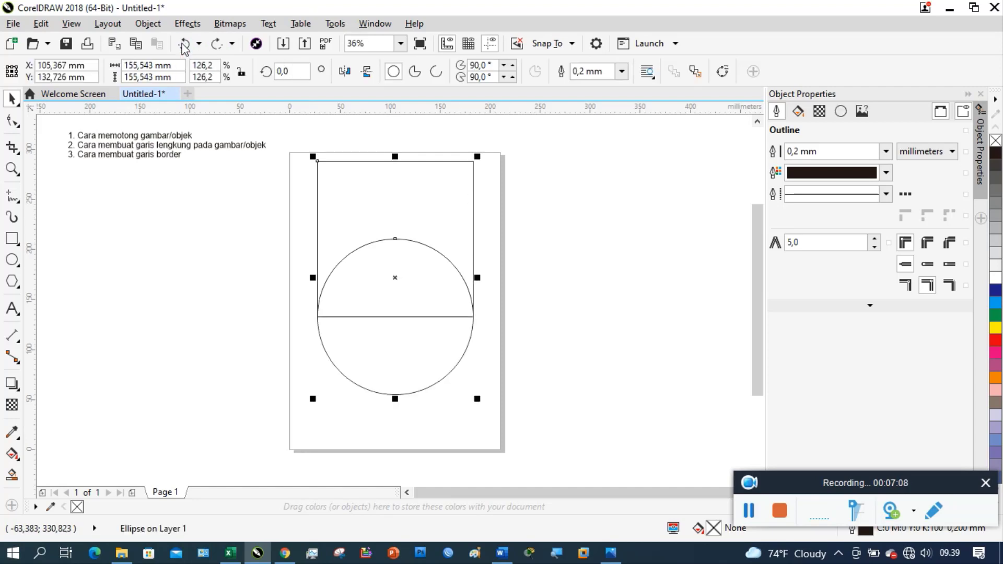
# - Delete the circle and centre the remaining square on the page
pyautogui.click(634, 317)
pyautogui.click(403, 362)
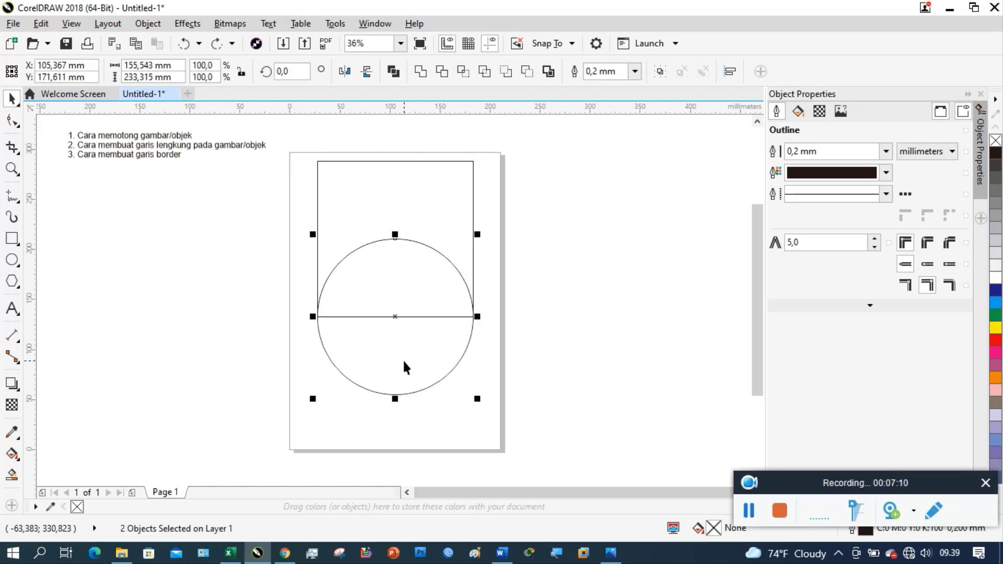
pyautogui.press('Delete')
pyautogui.click(416, 234)
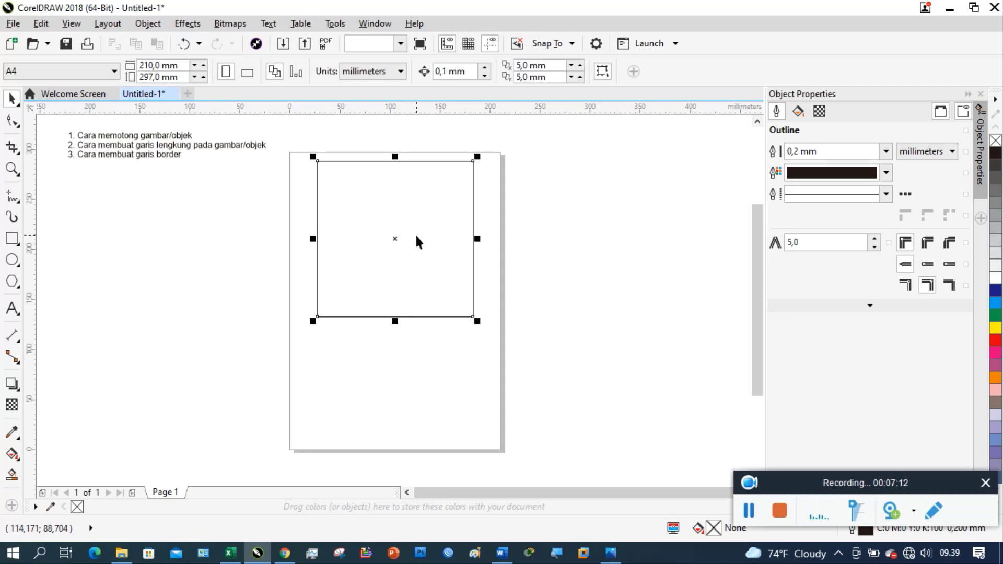
pyautogui.press('p')
pyautogui.click(458, 267)
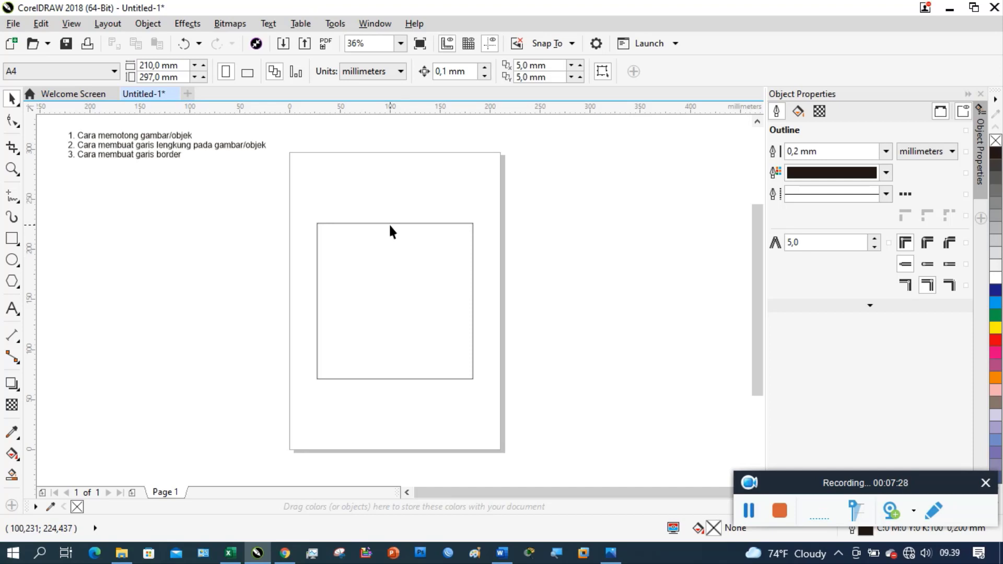
# - Select the centred square with the Shape tool and convert it to curves
pyautogui.click(402, 277)
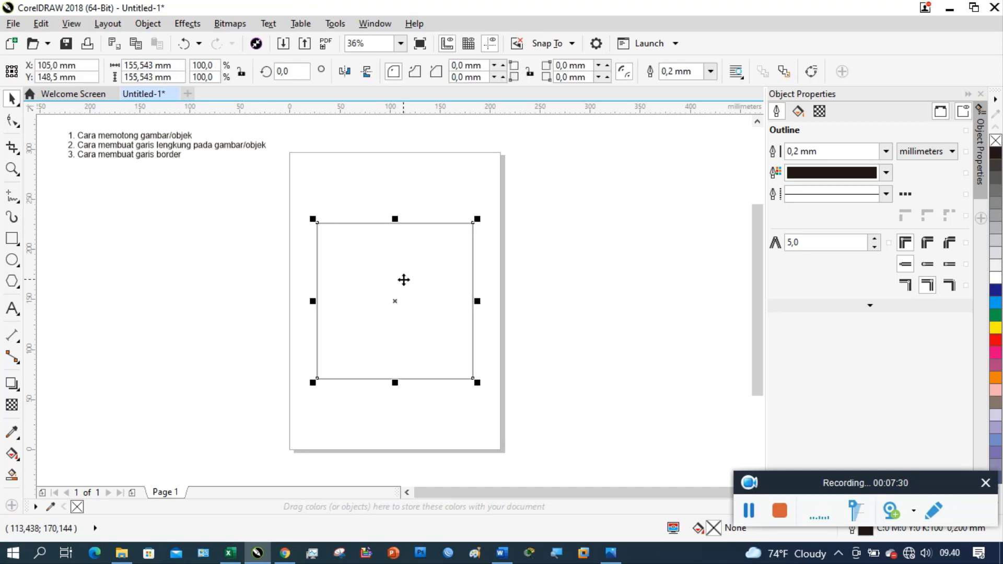
pyautogui.click(11, 123)
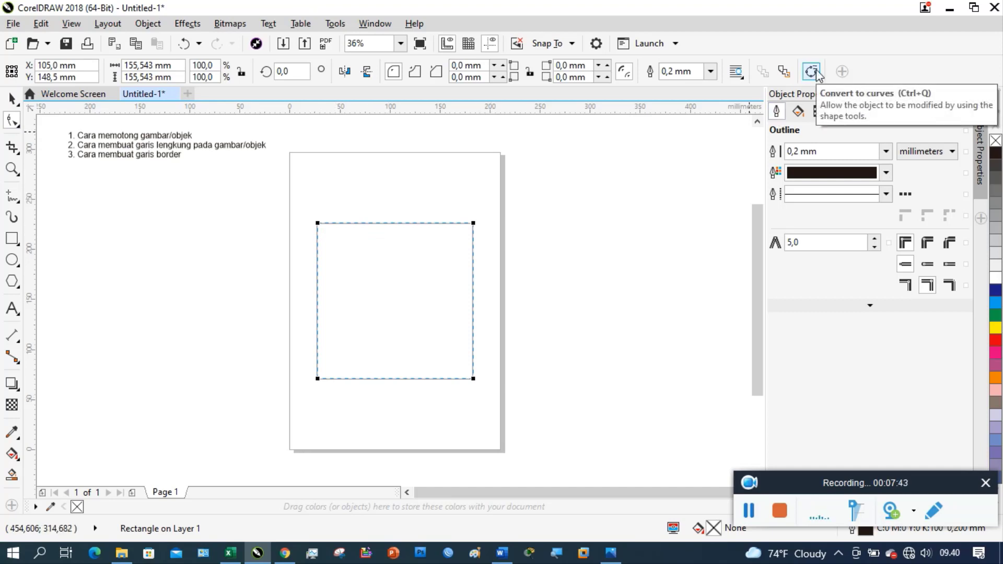
pyautogui.rightClick(377, 288)
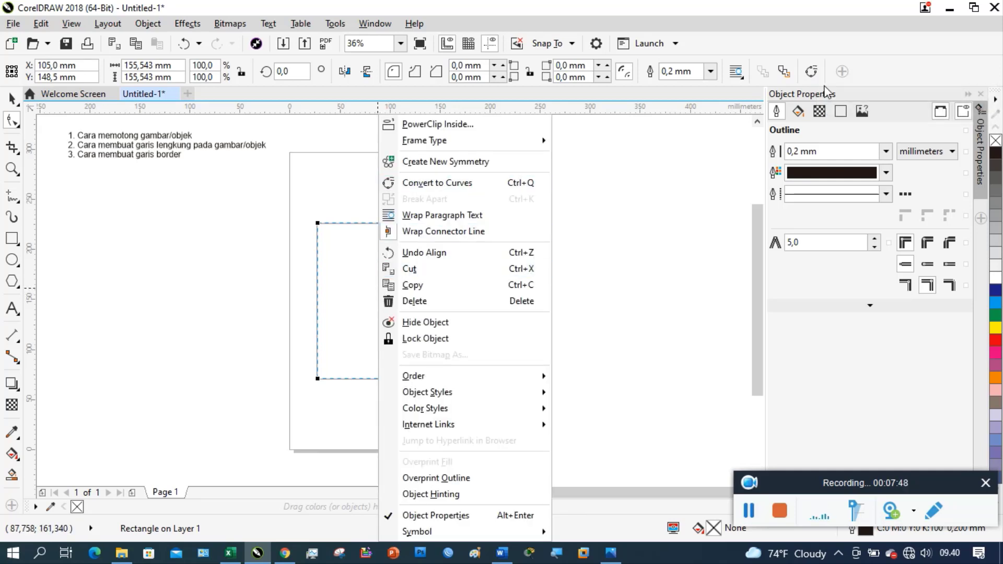
pyautogui.click(531, 181)
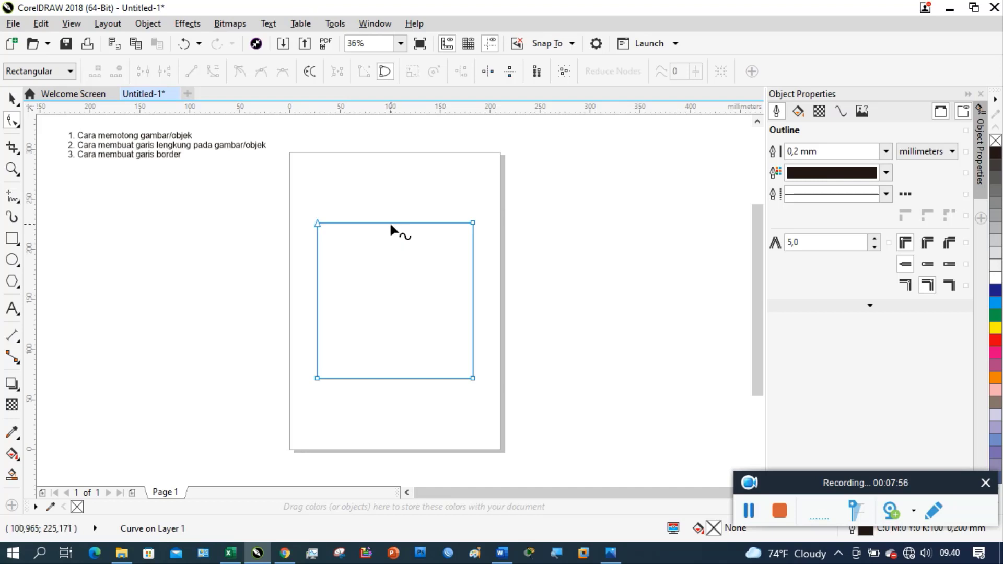
# - Convert the square's top edge from a line to a curve and bow it inward by about 19 mm
pyautogui.click(390, 223)
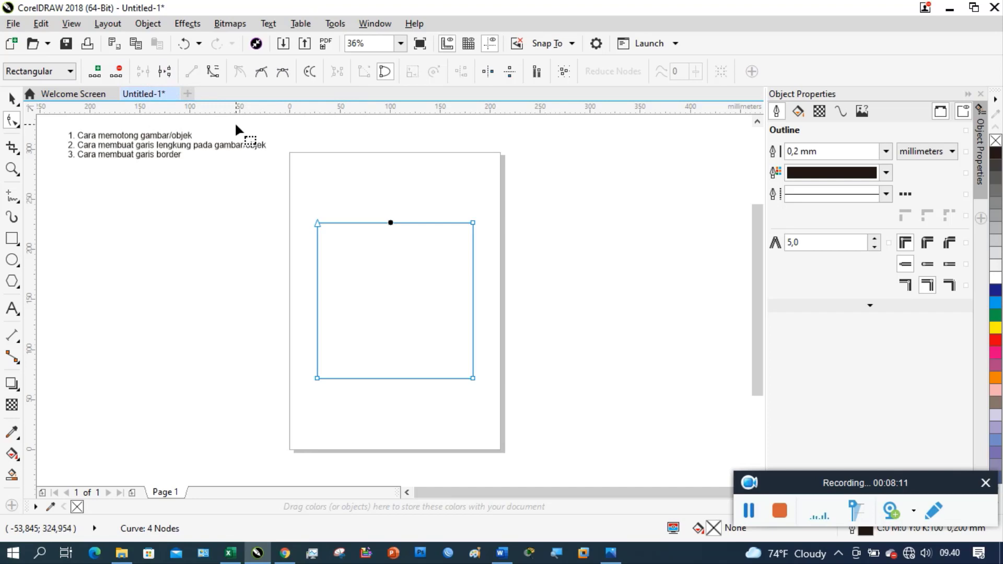
pyautogui.click(212, 78)
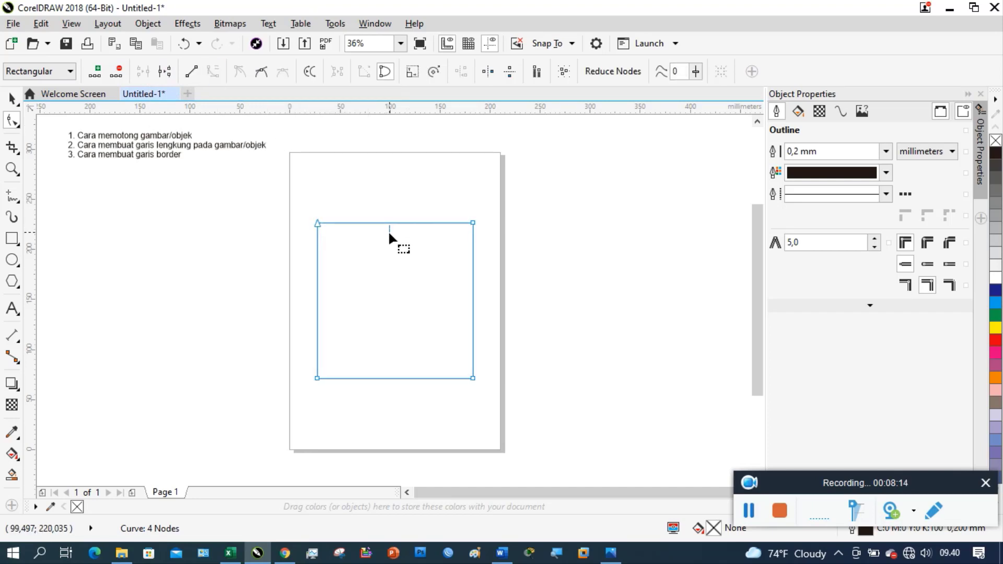
pyautogui.moveTo(390, 223); pyautogui.dragTo(395, 248)
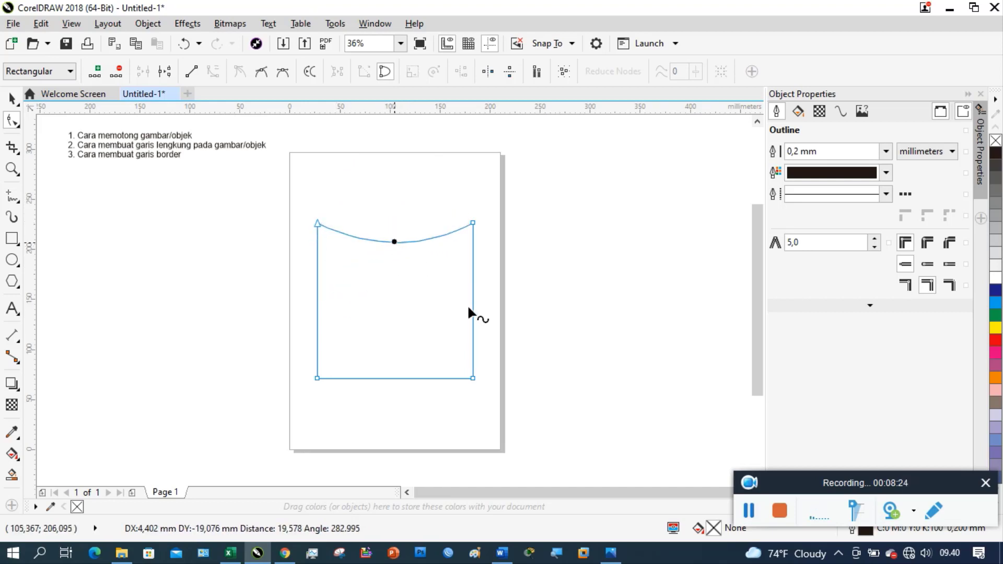
# - Try moving the square's straight right edge outward, and undo all the edits back to the plain rectangle
pyautogui.moveTo(473, 306)
pyautogui.mouseDown()
pyautogui.moveTo(382, 307)
pyautogui.moveTo(546, 309)
pyautogui.moveTo(435, 311)
pyautogui.moveTo(520, 302)
pyautogui.moveTo(408, 297)
pyautogui.moveTo(488, 298)
pyautogui.moveTo(476, 299)
pyautogui.mouseUp()
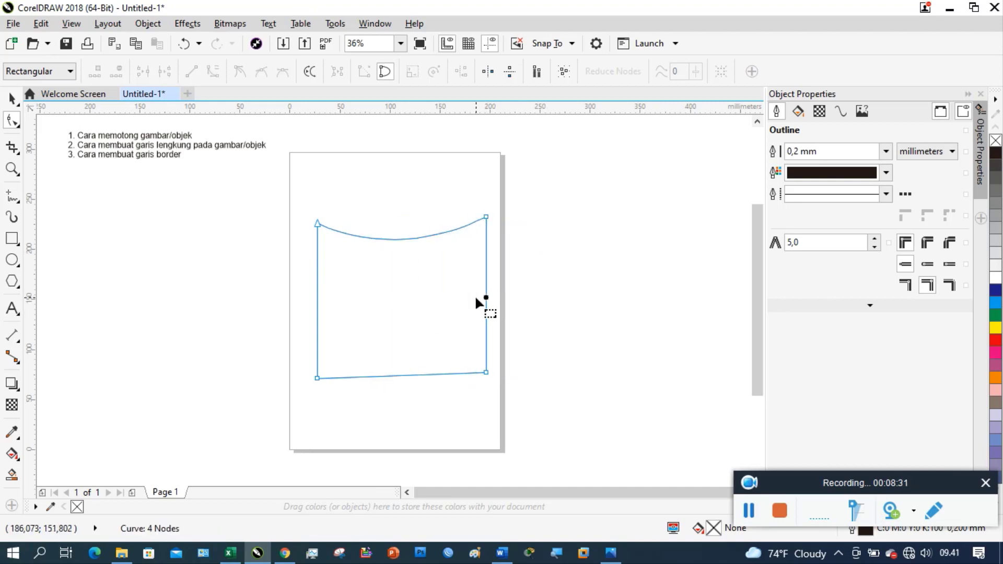
pyautogui.click(185, 44)
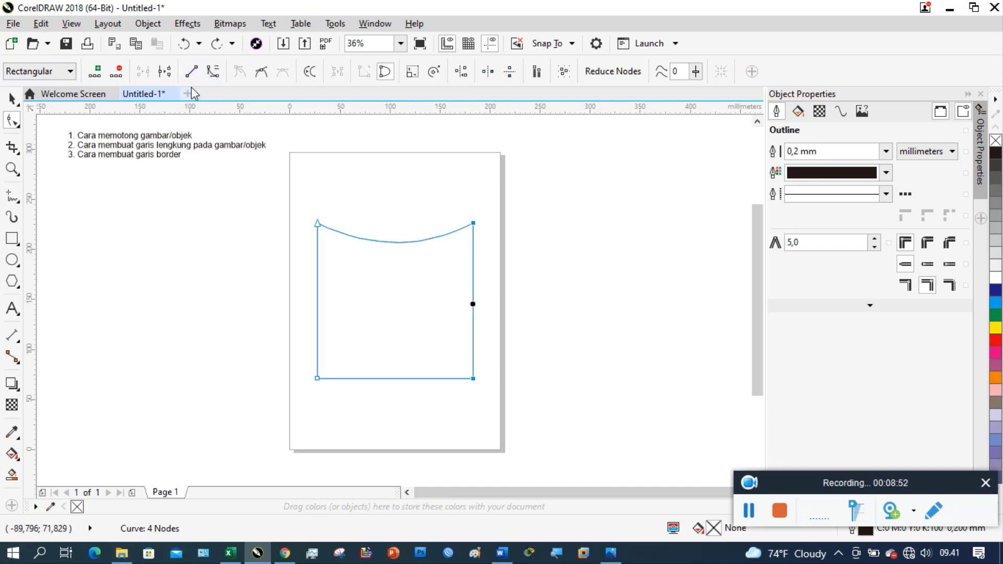
pyautogui.click(185, 44)
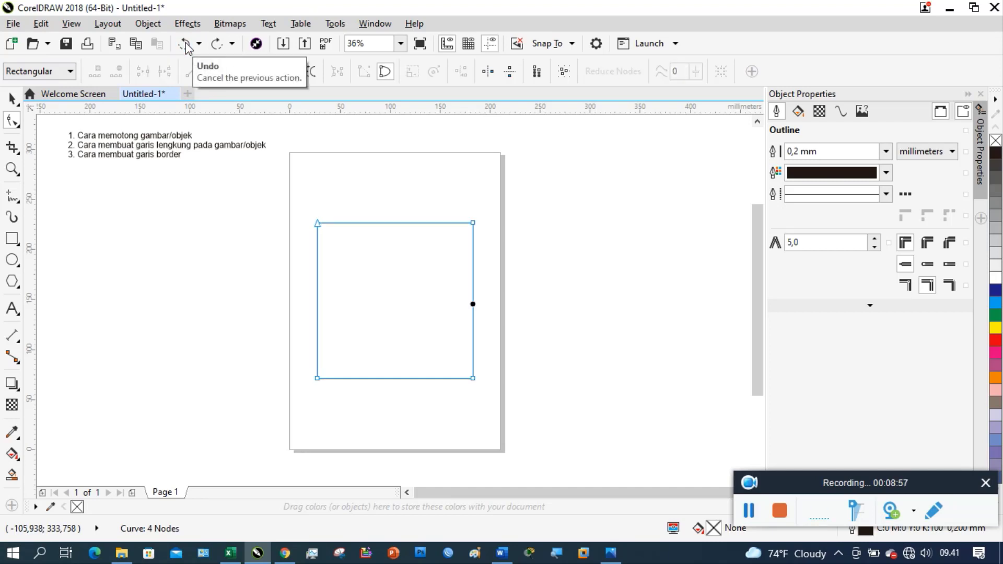
pyautogui.click(185, 44)
pyautogui.click(186, 44)
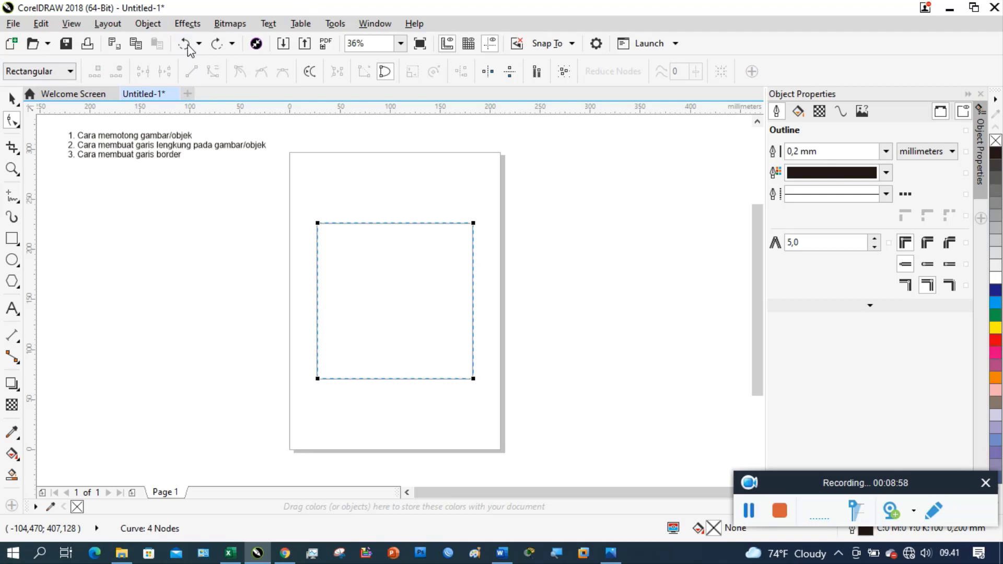
pyautogui.click(186, 44)
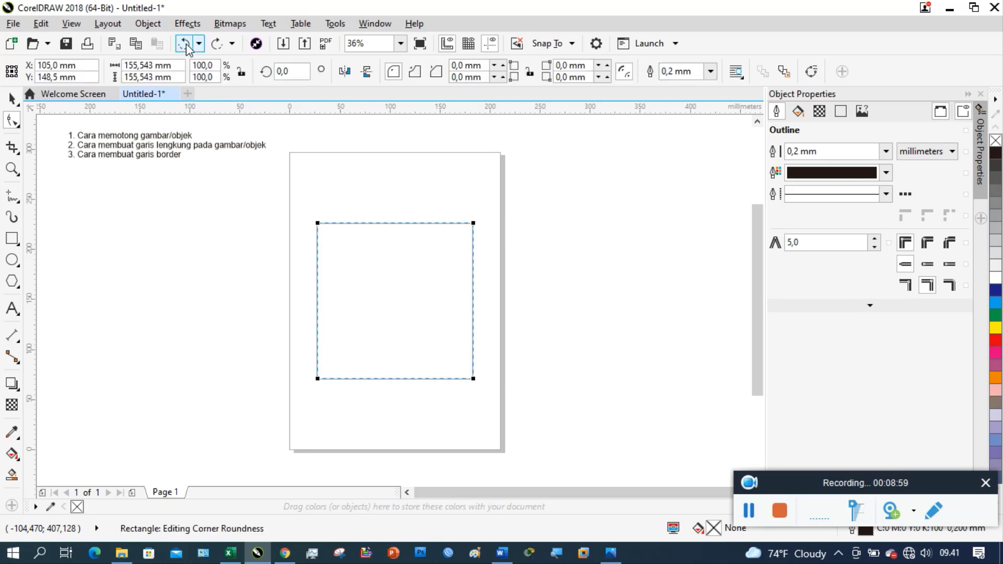
# - Examine the outline width, colour and line style choices for the selected square
pyautogui.click(10, 99)
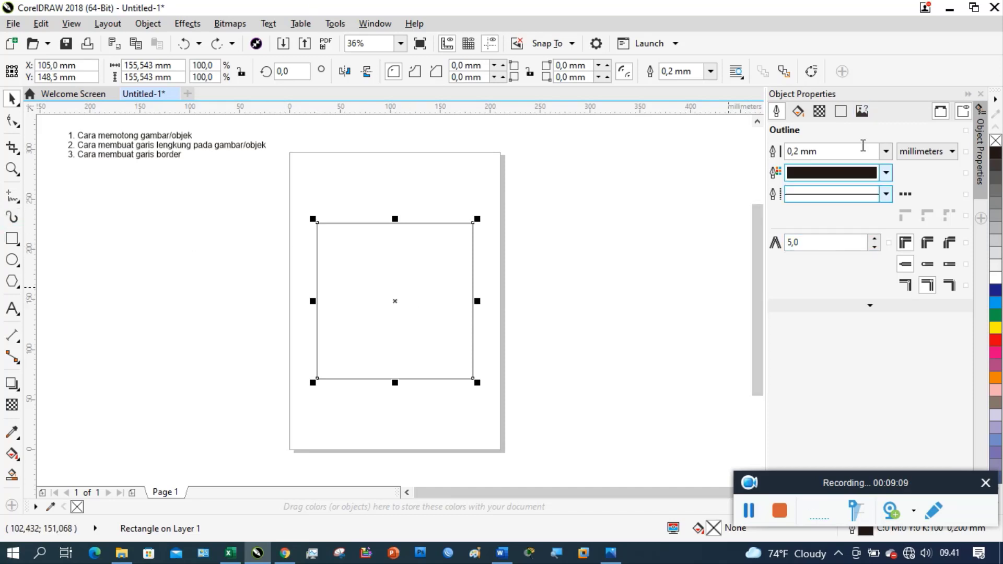
pyautogui.click(886, 152)
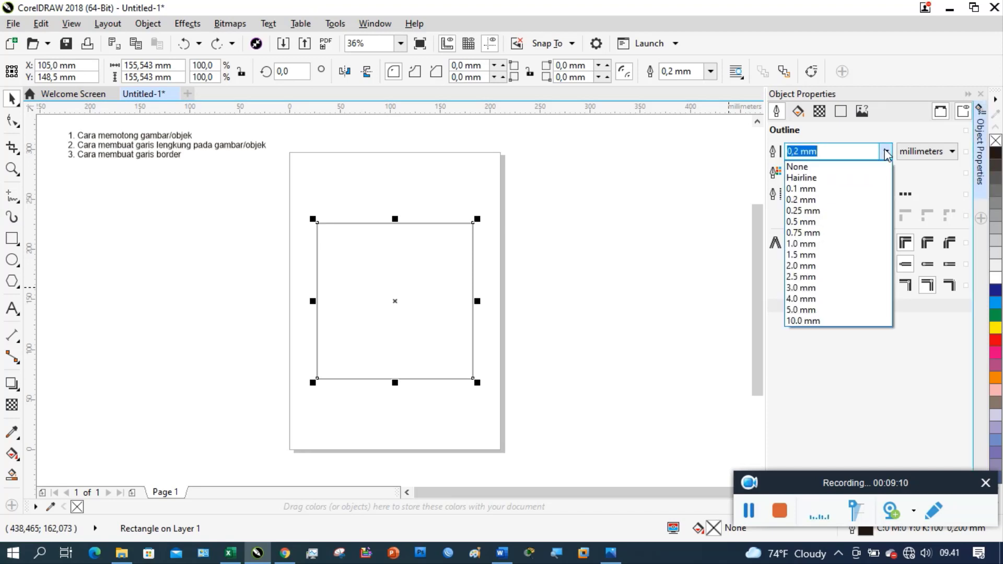
pyautogui.click(886, 152)
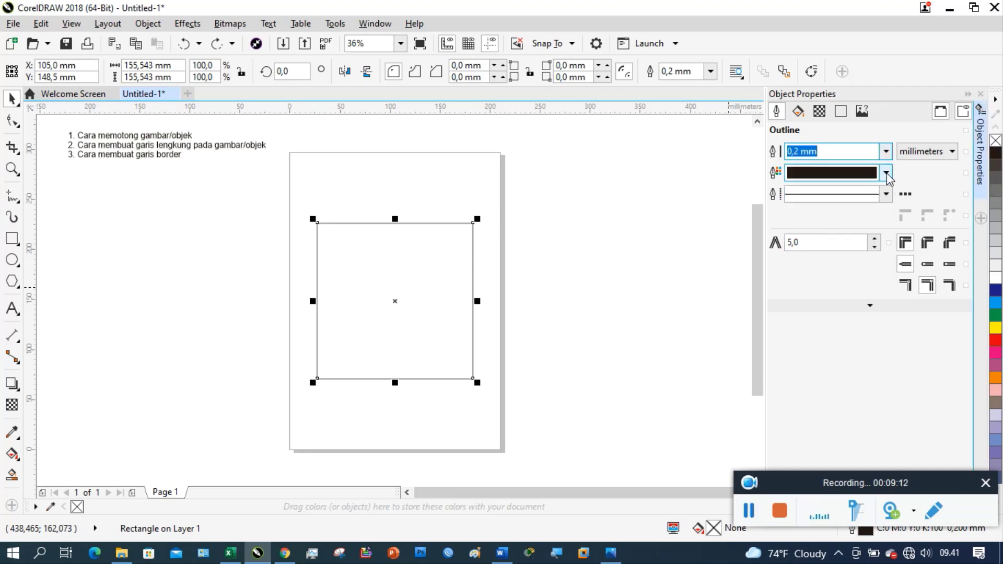
pyautogui.click(887, 173)
pyautogui.click(887, 173)
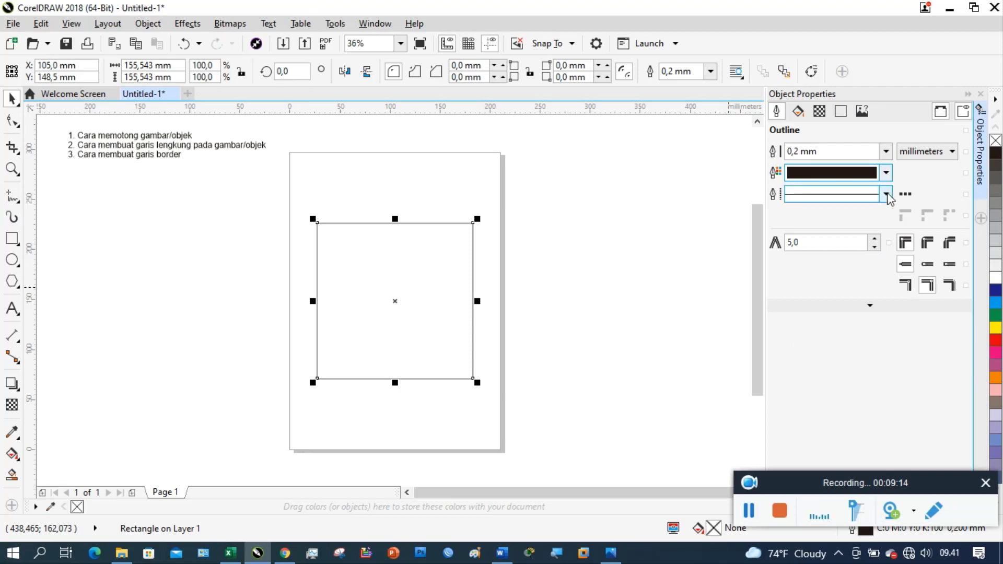
pyautogui.click(886, 195)
pyautogui.click(887, 195)
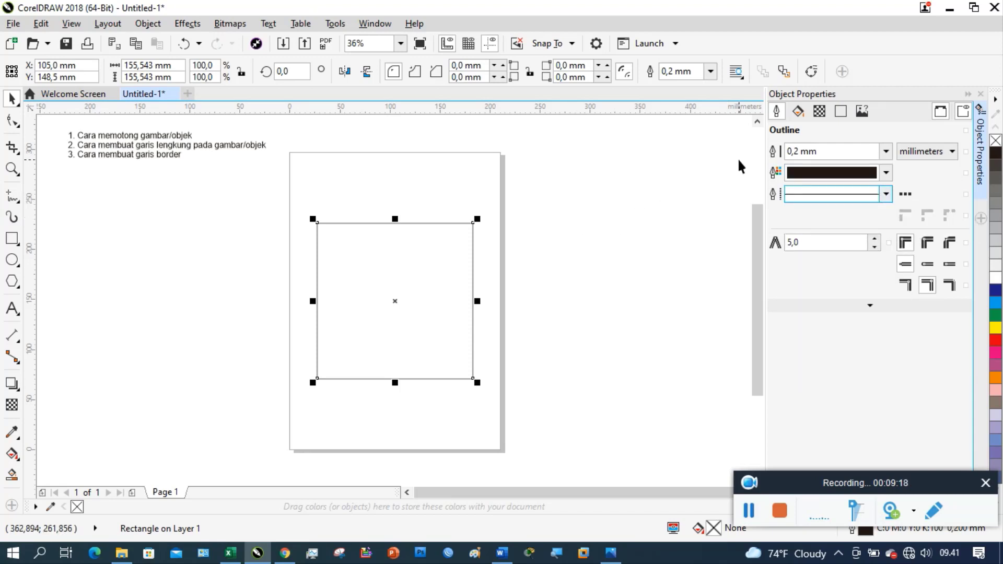
pyautogui.click(981, 196)
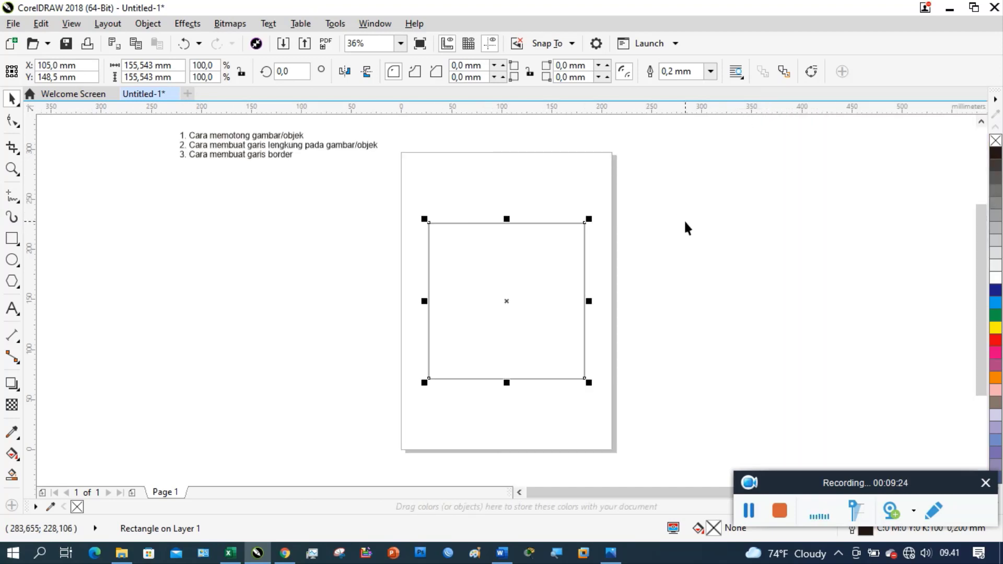
pyautogui.click(364, 28)
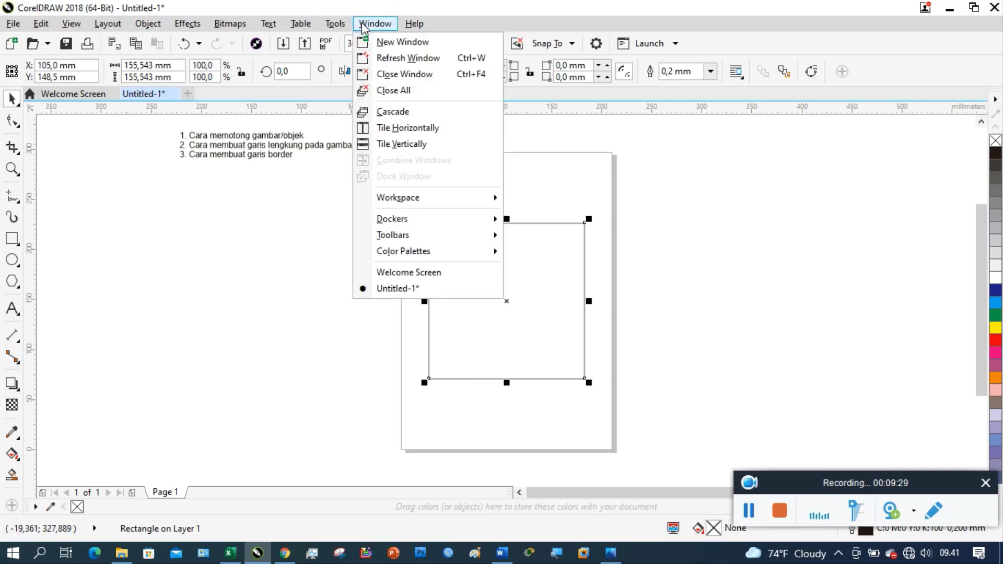
pyautogui.moveTo(436, 206)
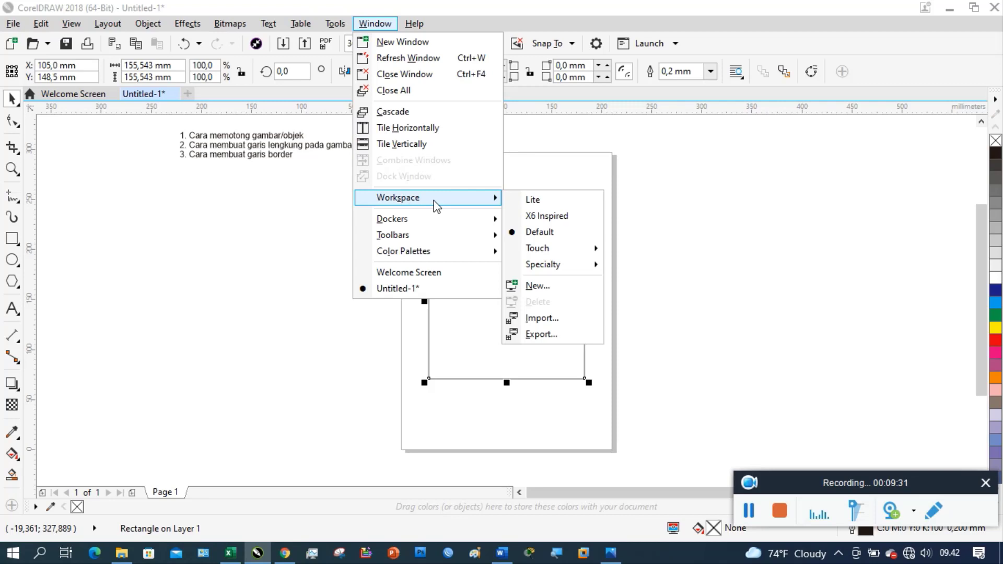
pyautogui.moveTo(451, 236)
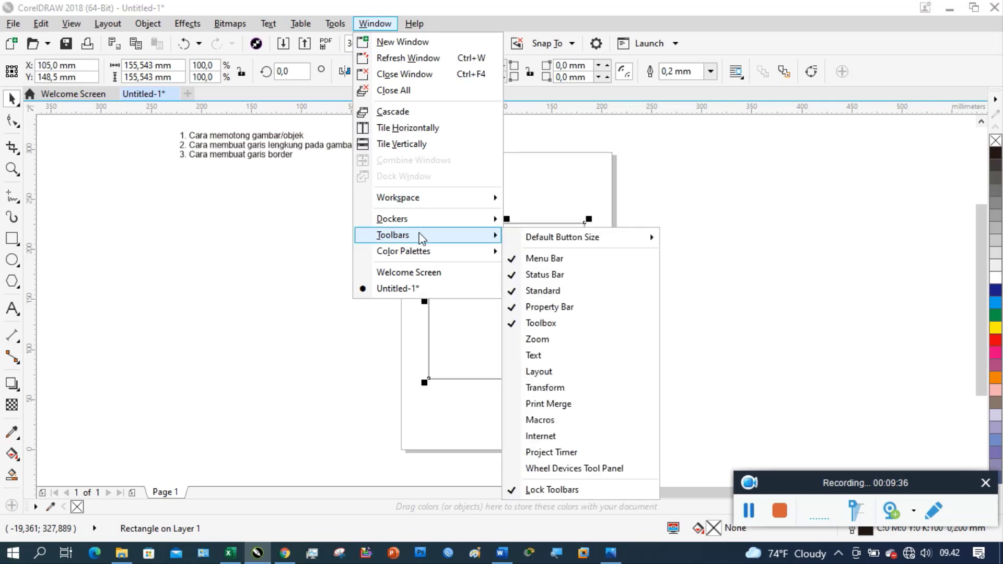
pyautogui.moveTo(108, 24)
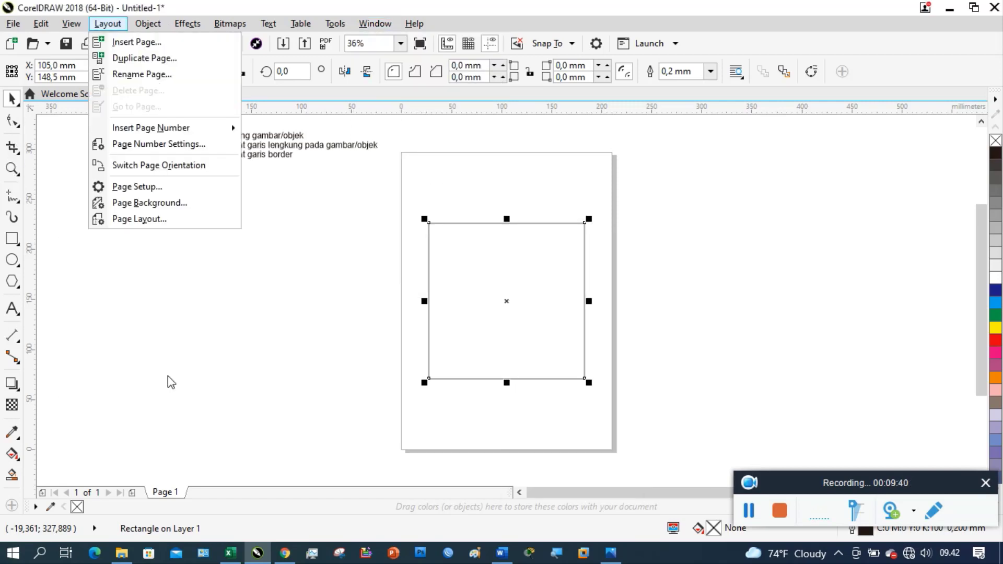
pyautogui.click(265, 370)
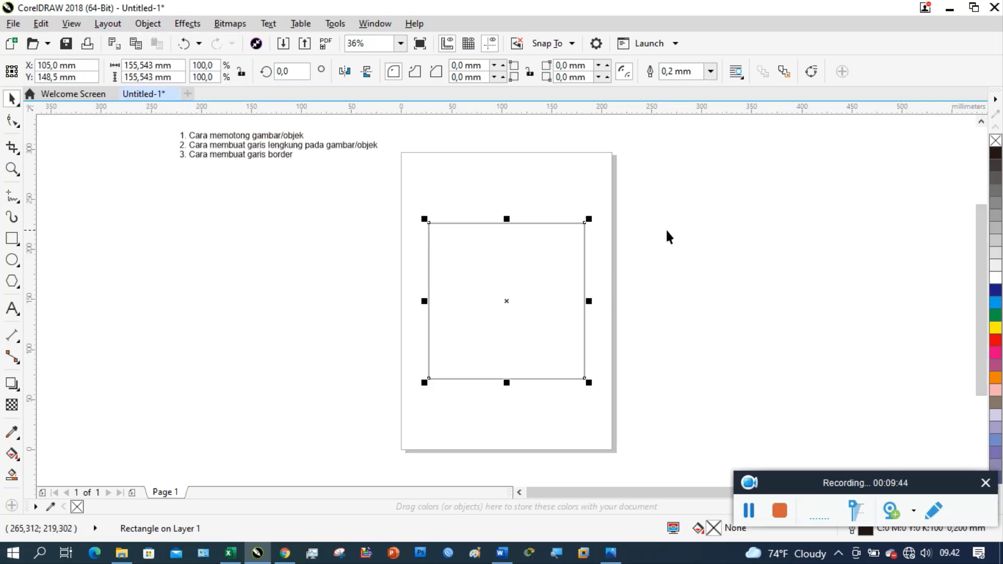
# - Bring up the square's object properties and thicken its outline, trying 1.0 mm before settling on 3.0 mm
pyautogui.rightClick(647, 192)
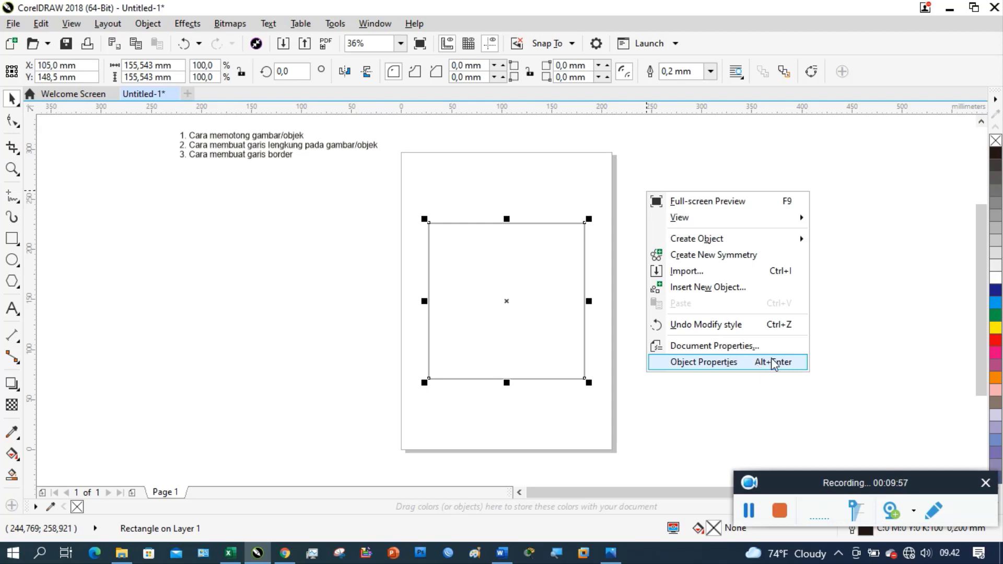
pyautogui.click(891, 270)
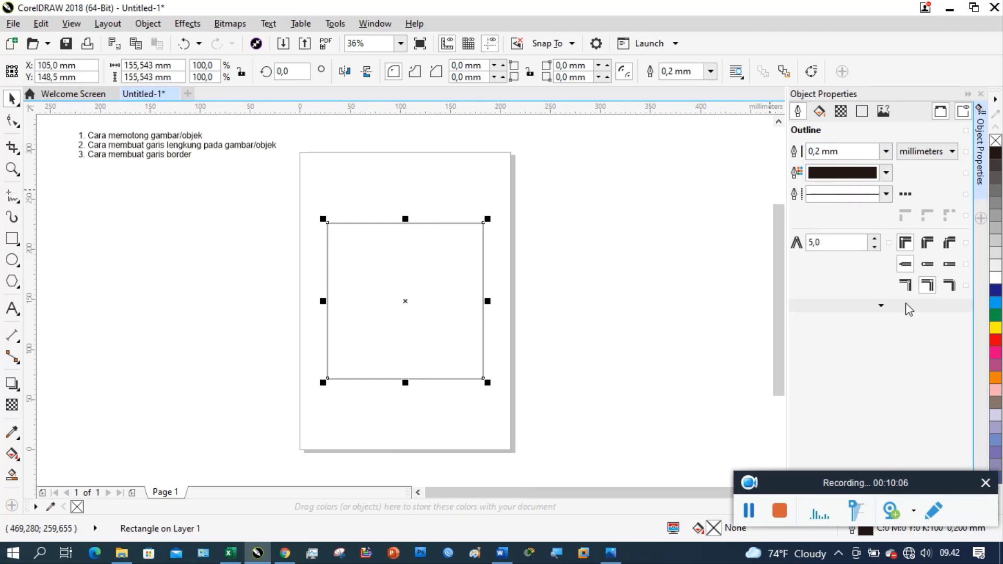
pyautogui.click(886, 151)
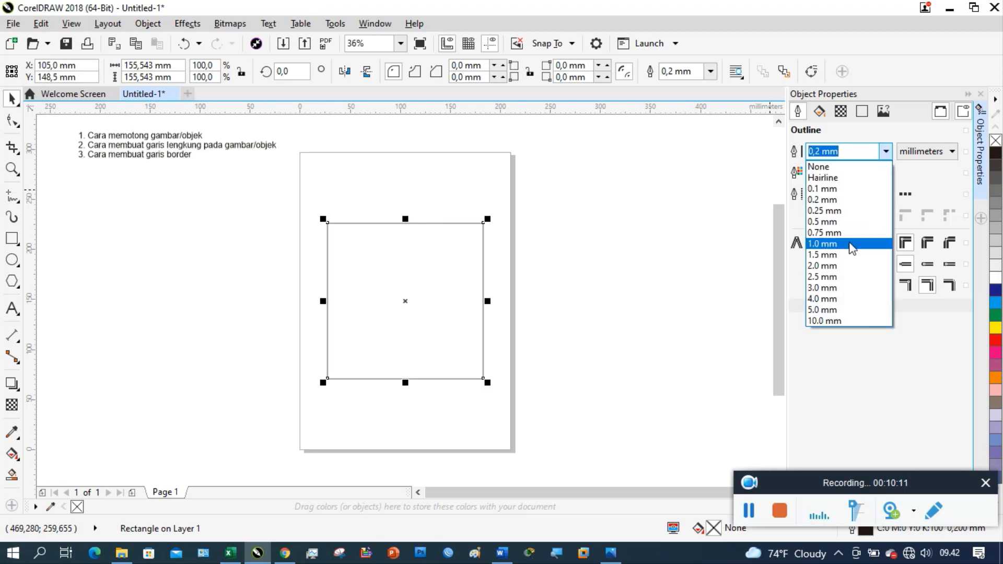
pyautogui.click(851, 244)
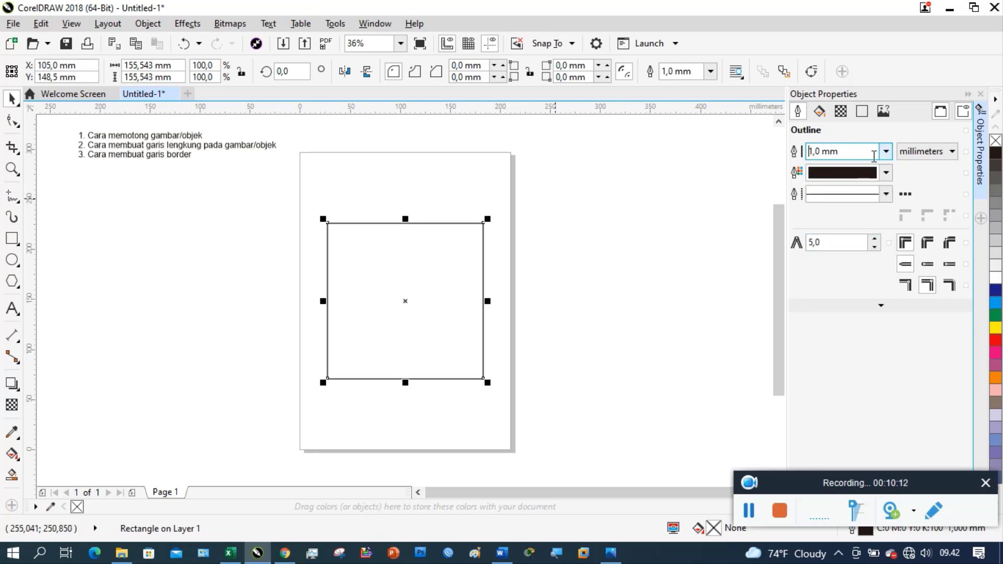
pyautogui.click(887, 151)
pyautogui.click(853, 289)
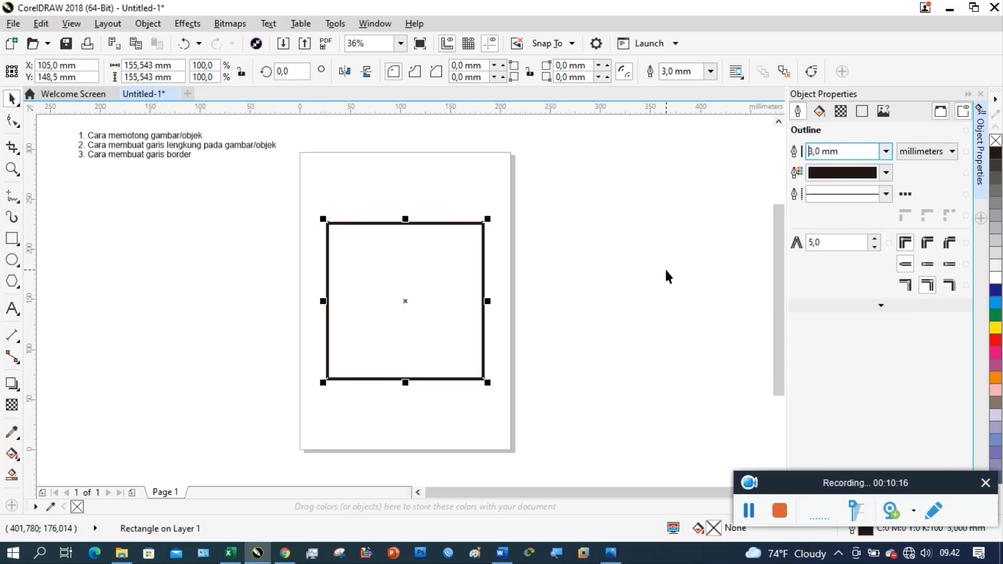
# - Change the square's outline colour to orange-red, CMYK 0, 89, 93, 0
pyautogui.click(886, 173)
pyautogui.click(887, 173)
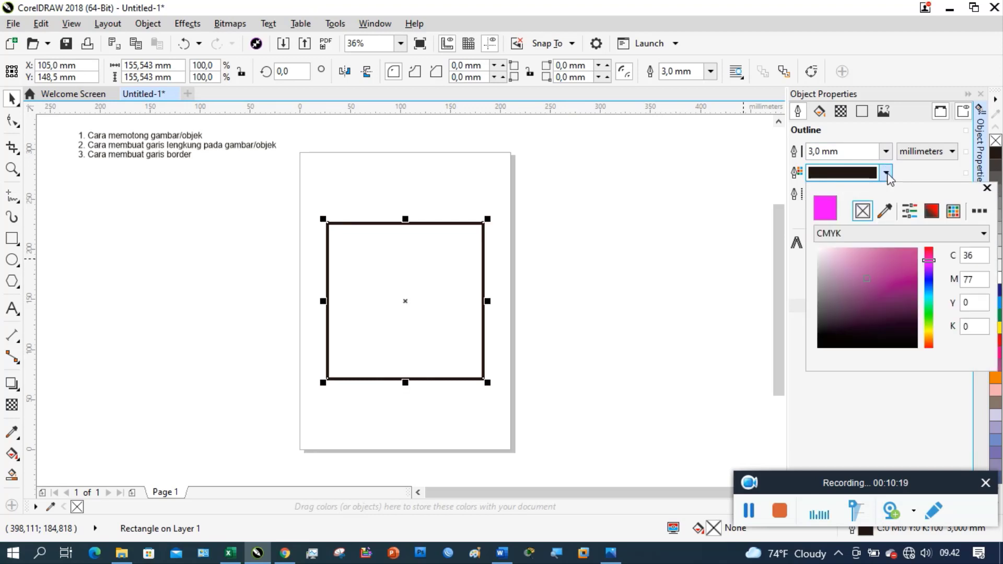
pyautogui.click(902, 251)
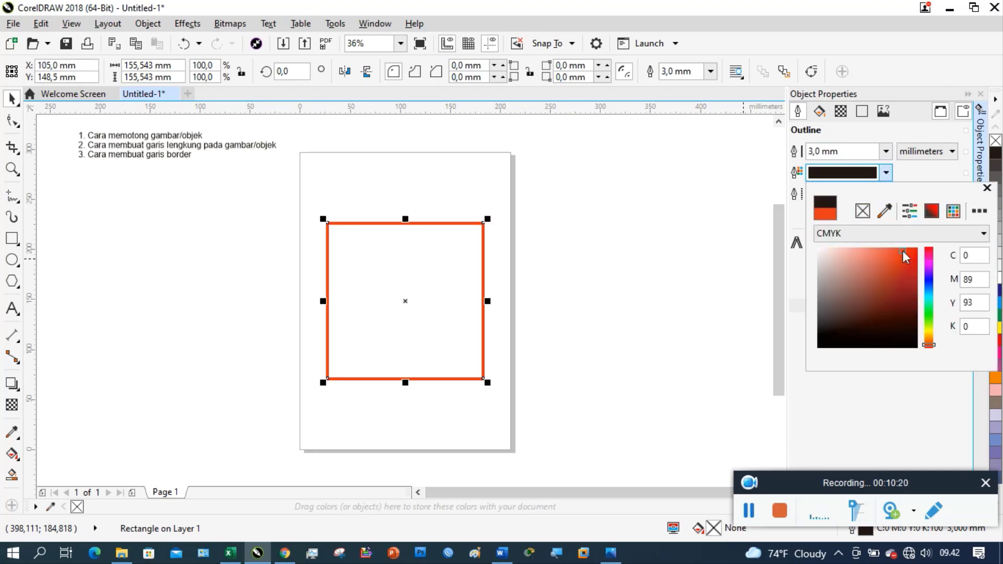
pyautogui.click(886, 173)
# - Give the square's outline a line style of short, widely spaced dashes and deselect the square
pyautogui.click(887, 194)
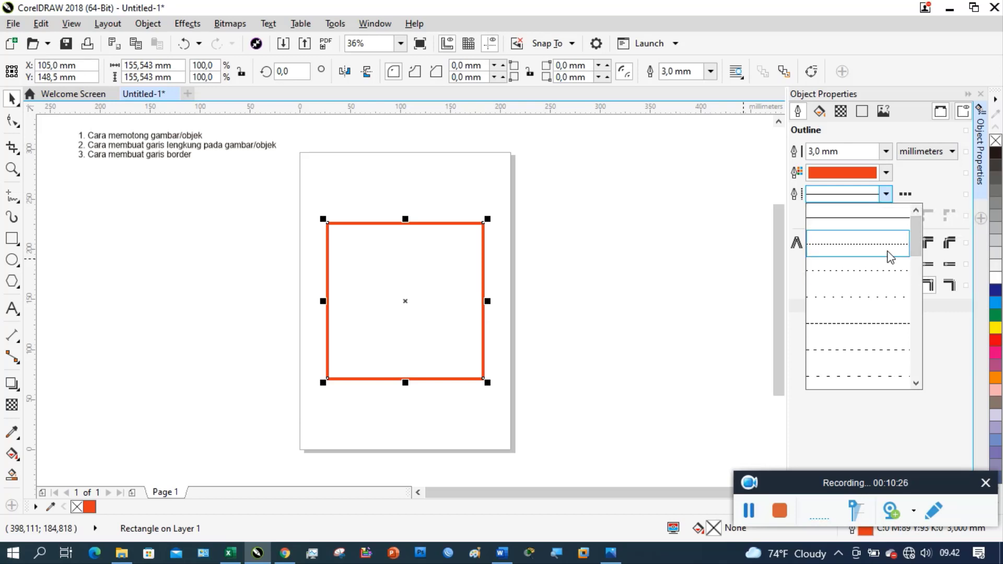
pyautogui.click(877, 376)
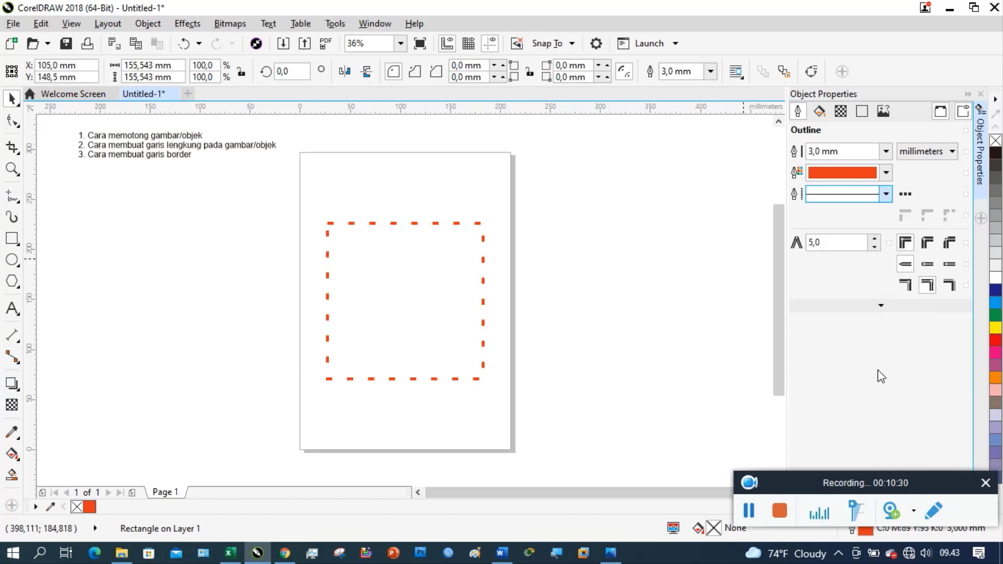
pyautogui.click(614, 241)
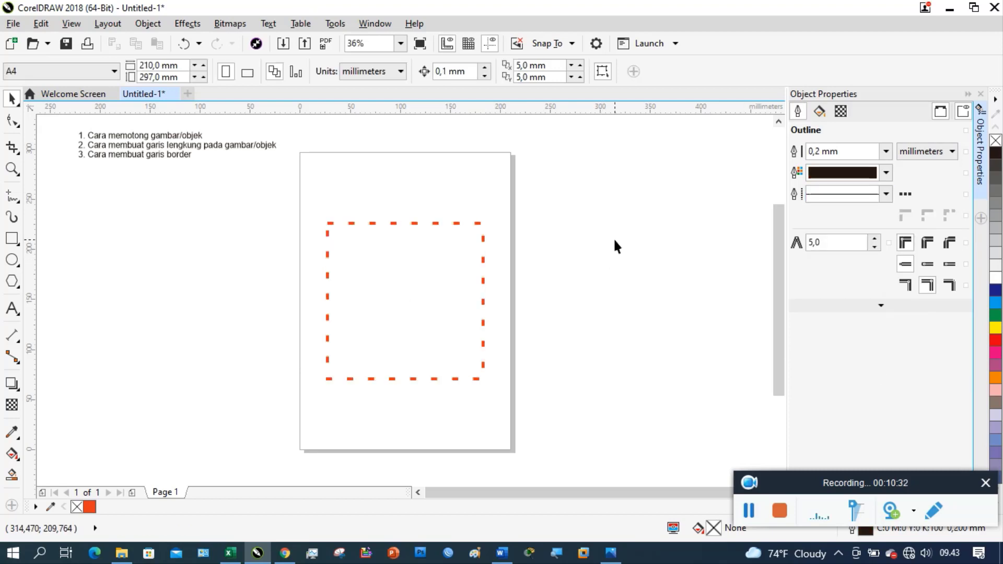